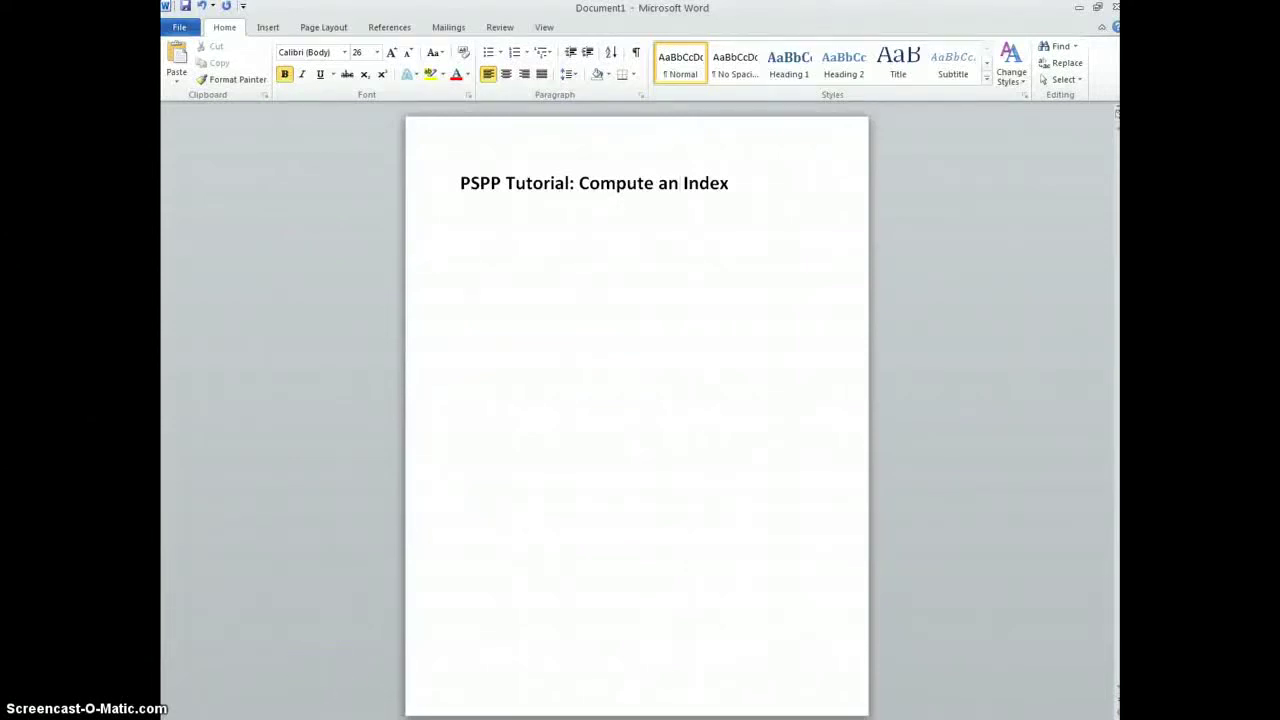
Bring the PSPPIRE Data Editor in front of the Word tutorial title page
key("alt+Tab")
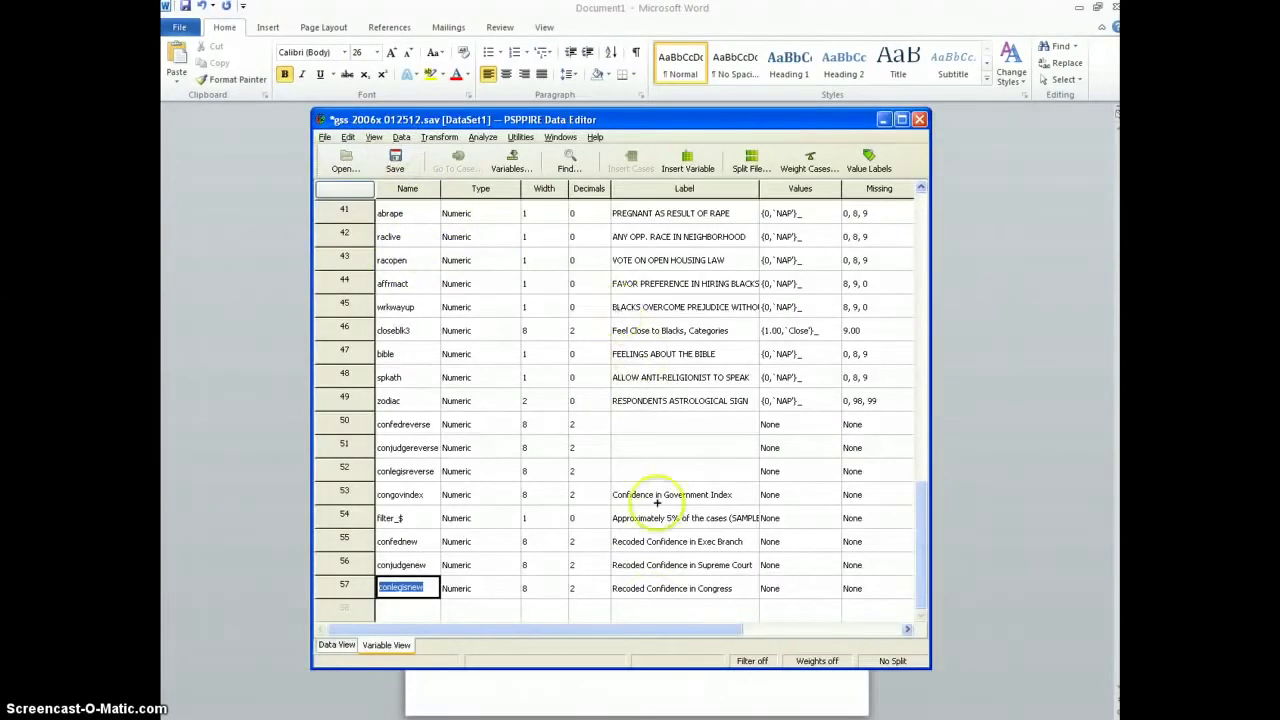
Review the recoded variables confednew, conjudgenew and conlegisnew and their labels in Variable View
left_click(640, 541)
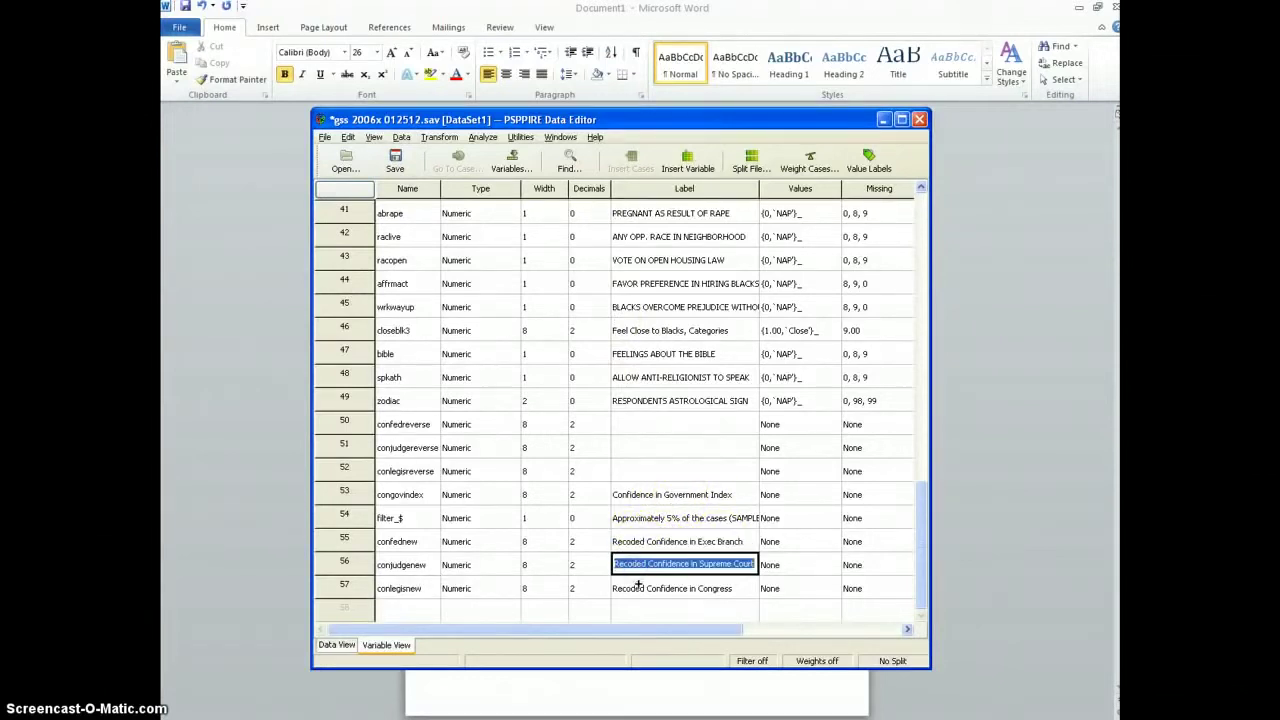
left_click(383, 590)
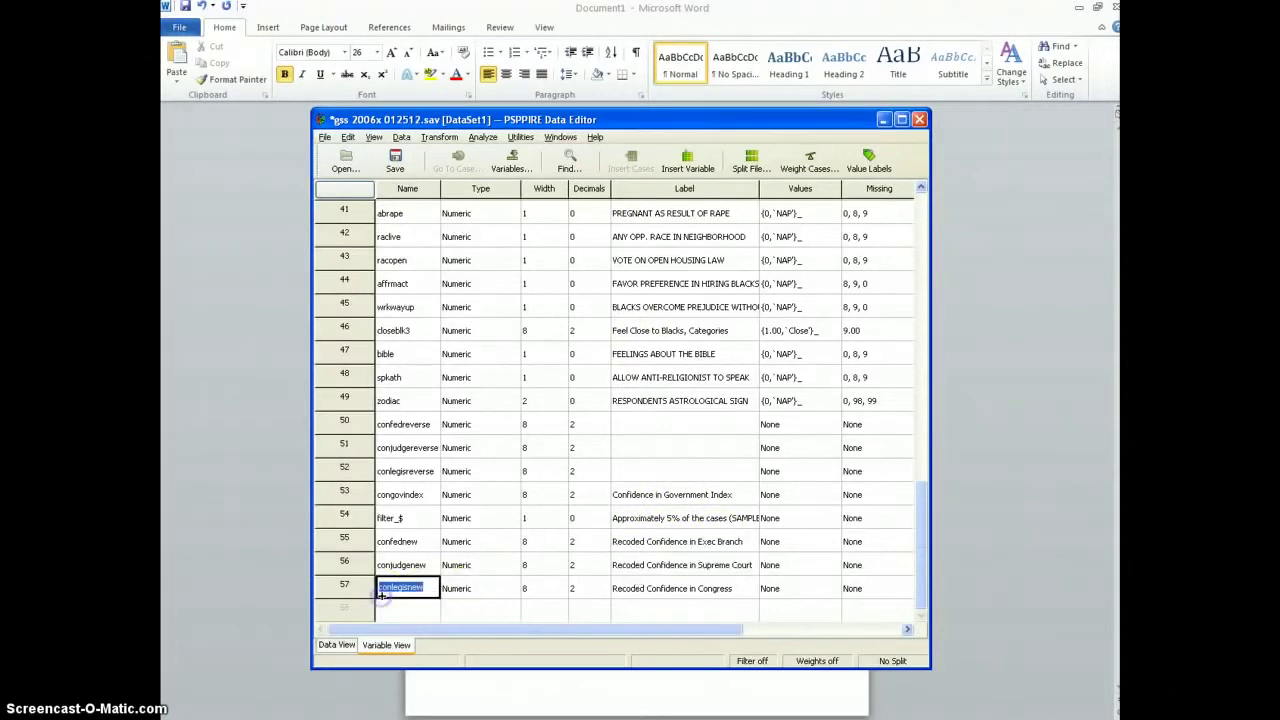
left_click(410, 541)
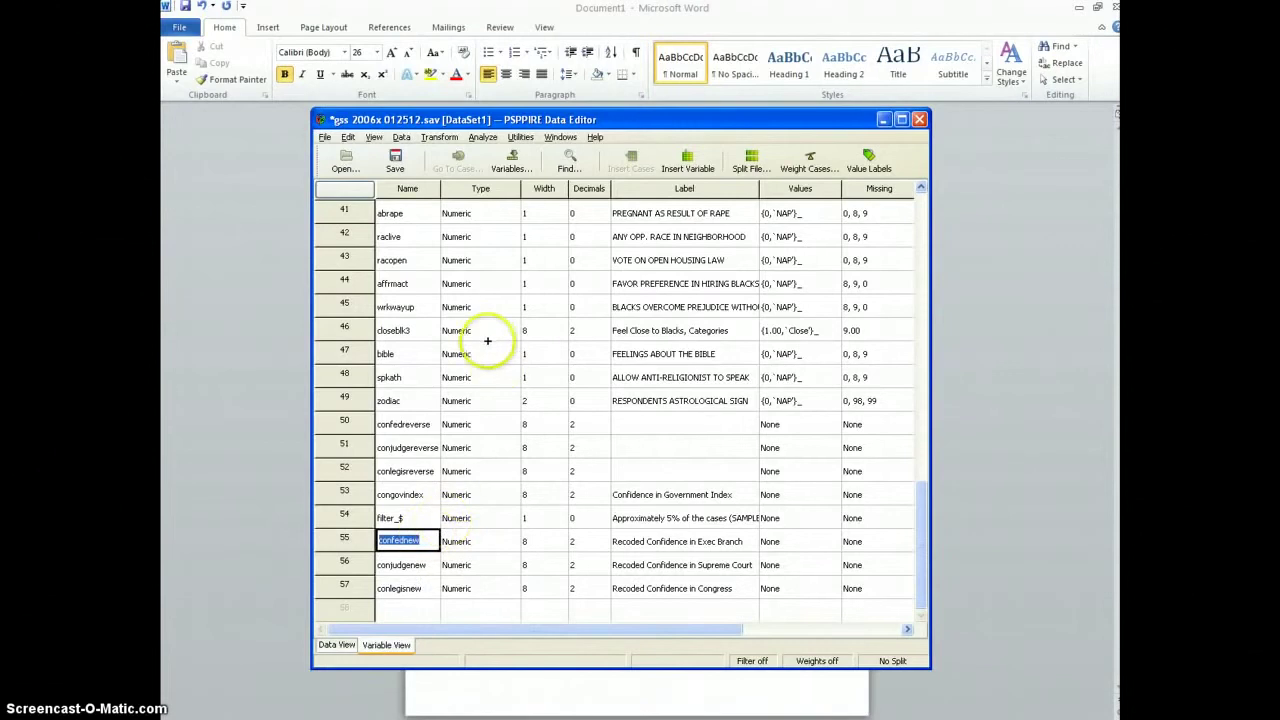
left_click(440, 137)
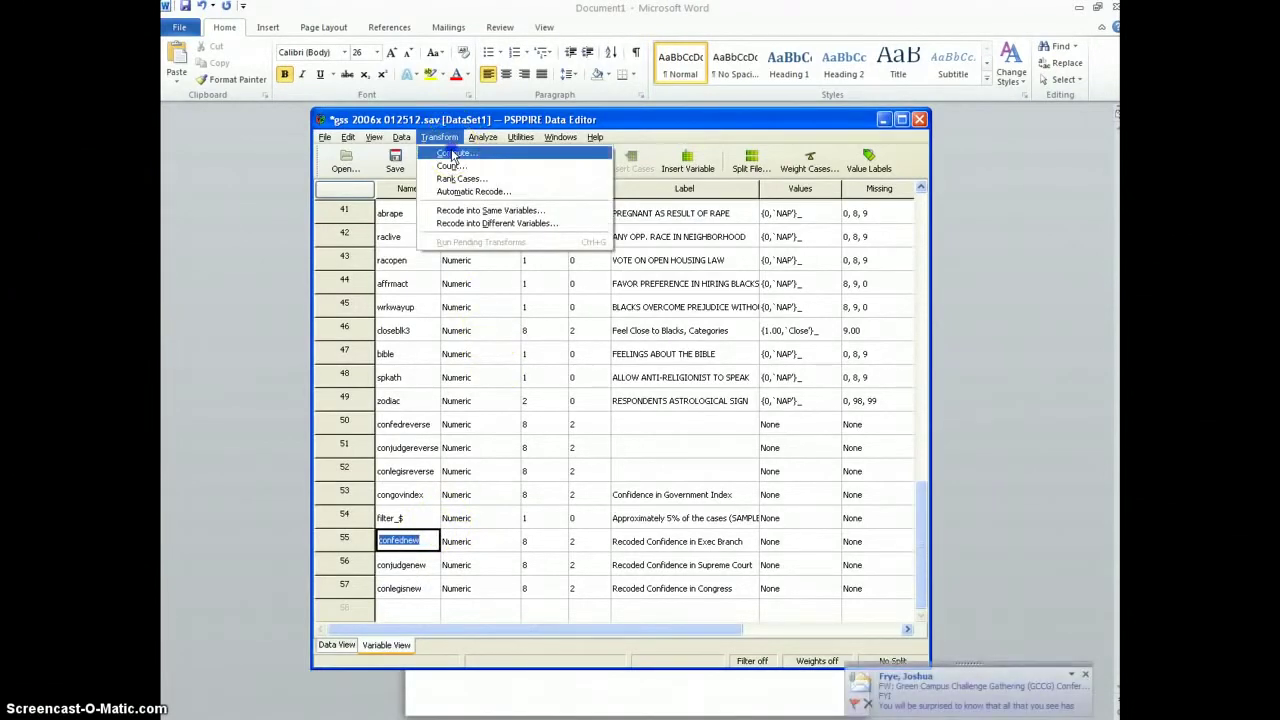
Start Transform > Compute with congov as the target variable
left_click(452, 153)
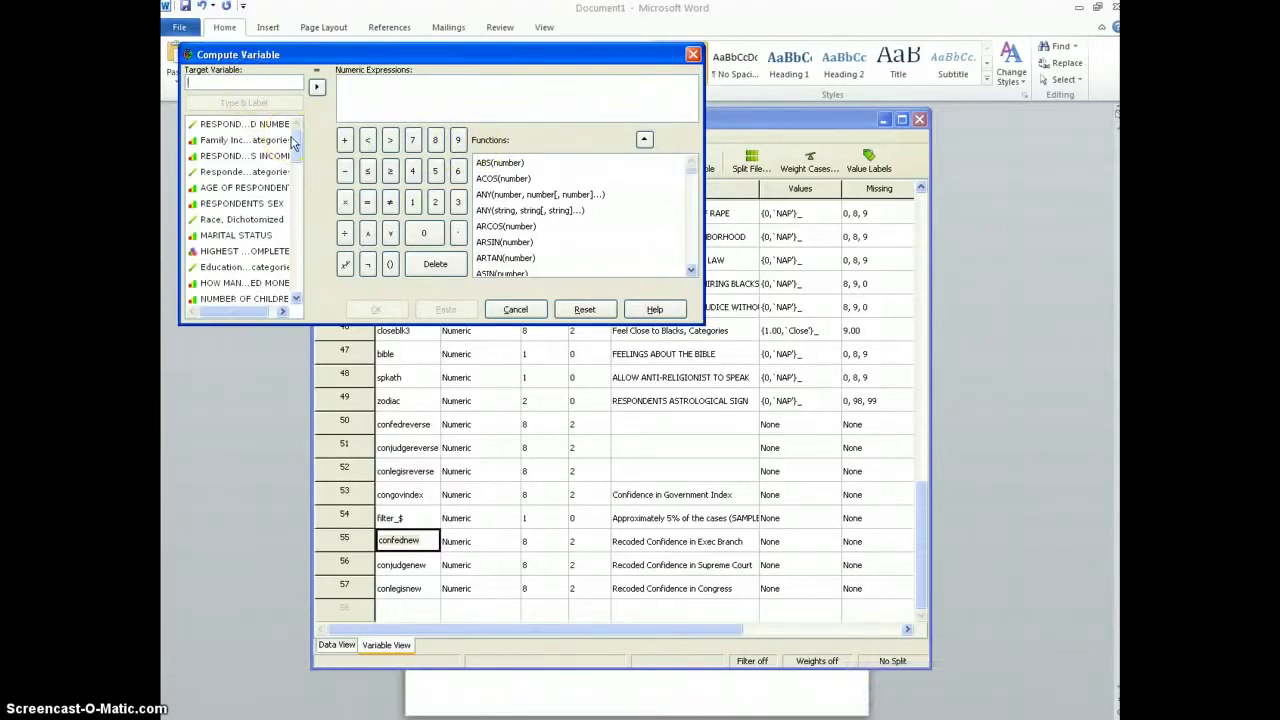
type("congov")
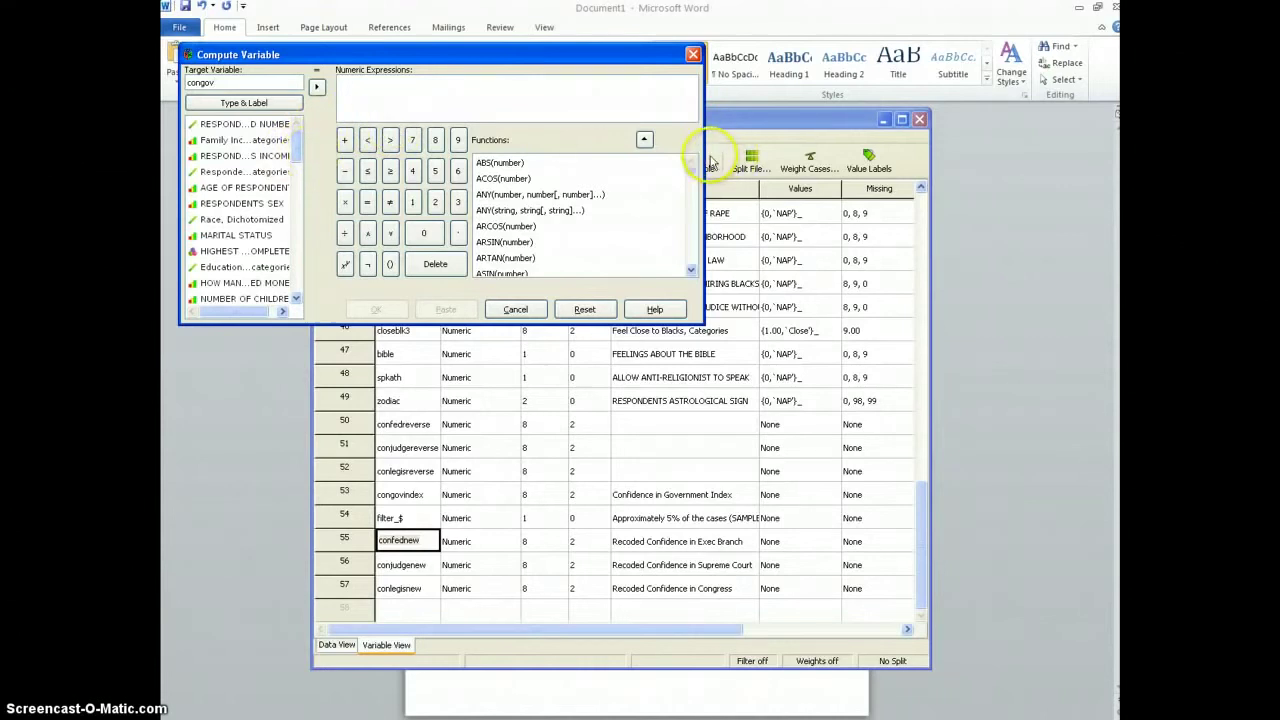
Widen the Compute Variable dialog and enter confednew+ as the start of the numeric expression
left_click_drag(705, 155, 958, 150)
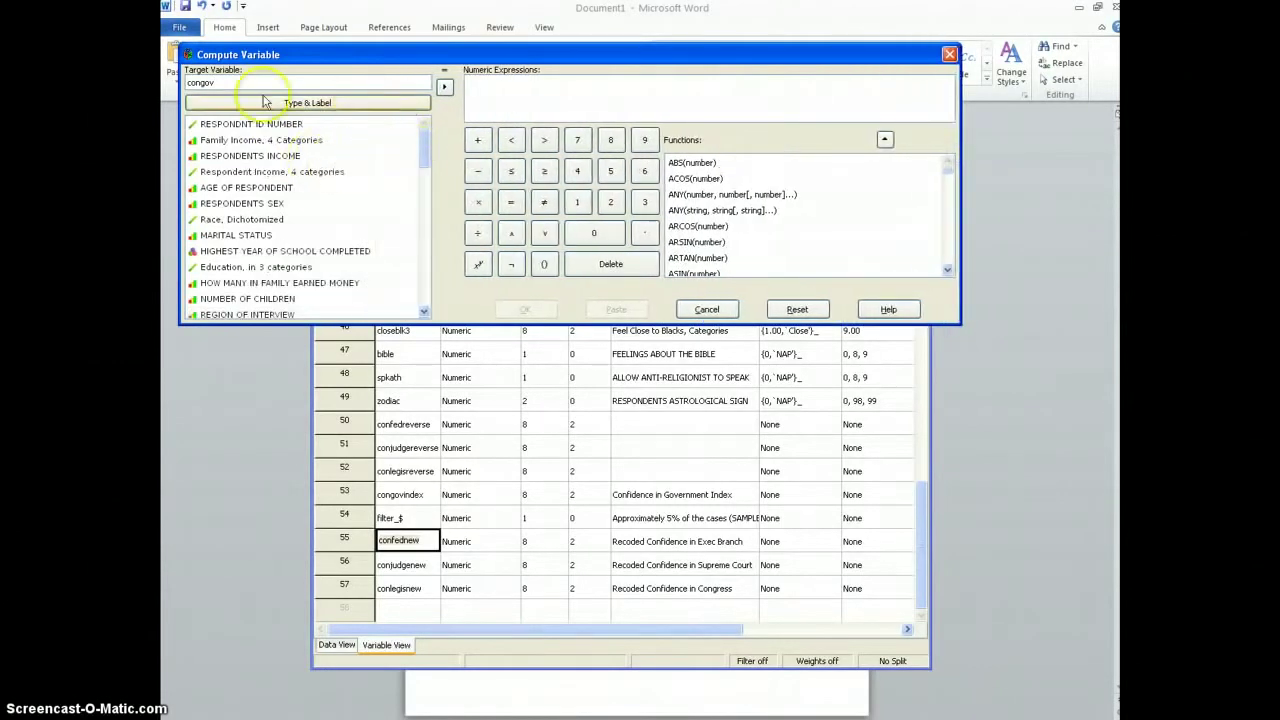
left_click(578, 93)
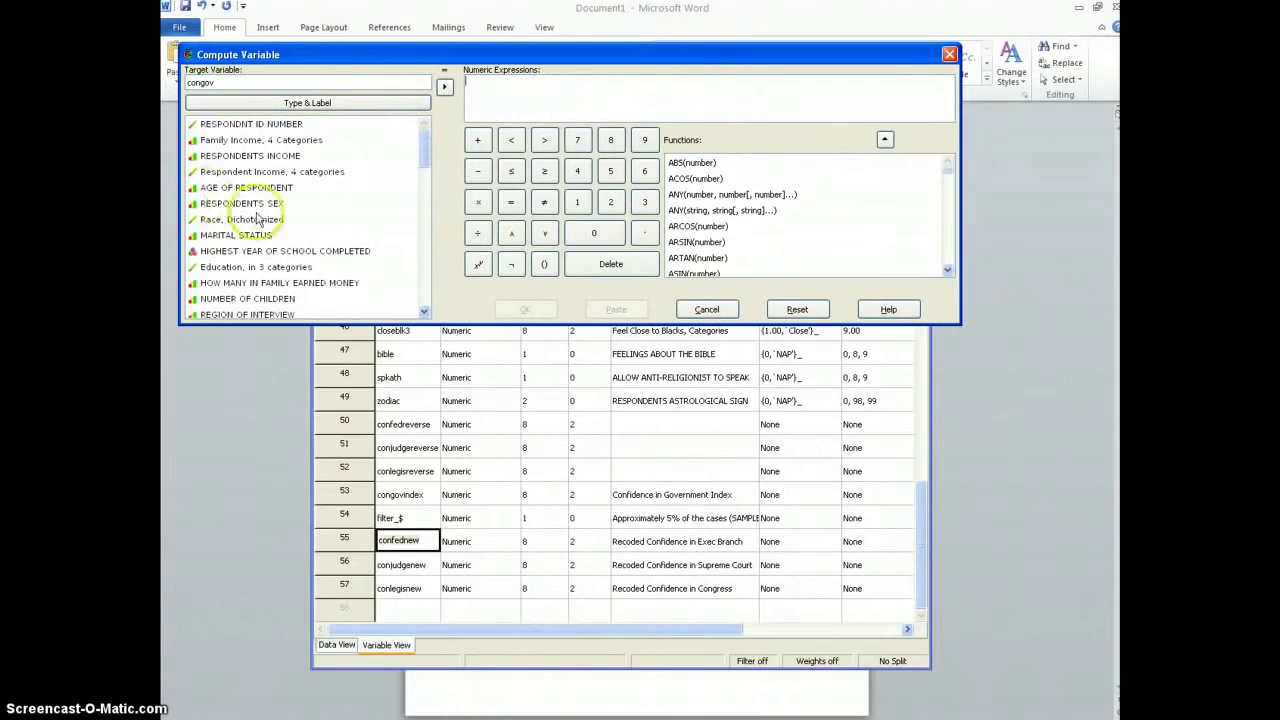
scroll(257, 230, "down", 3)
scroll(270, 250, "down", 10)
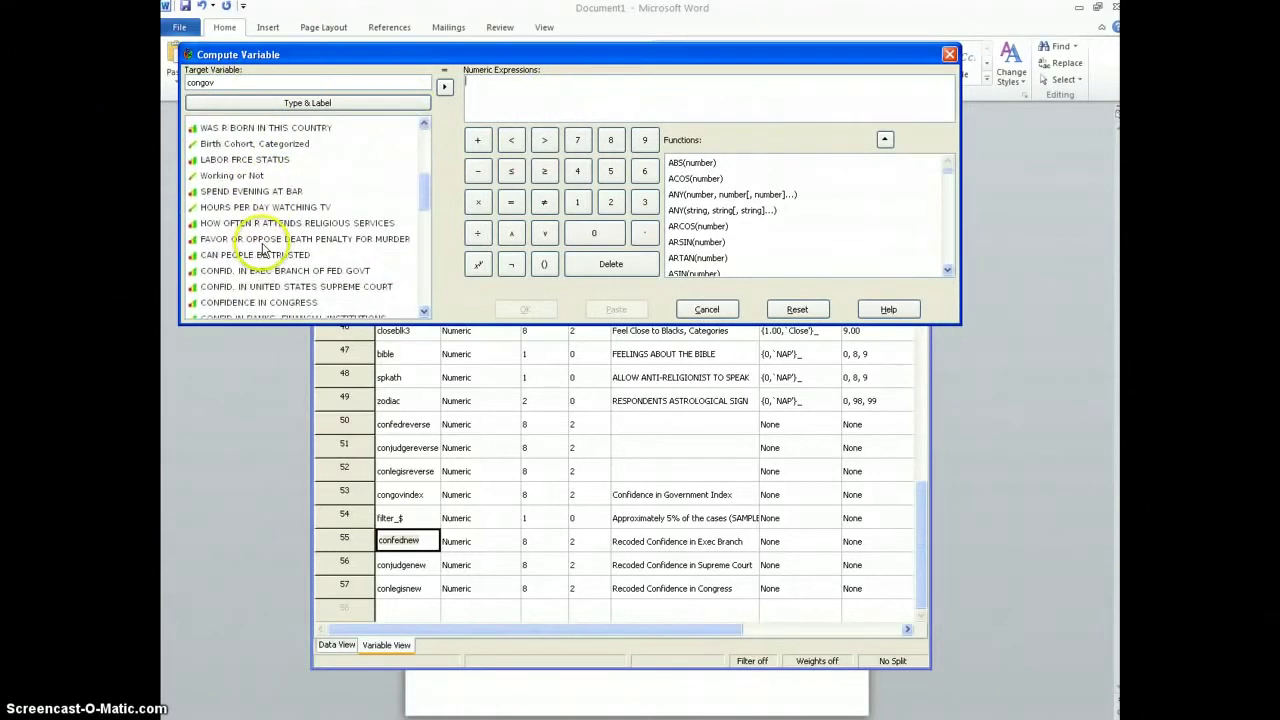
scroll(308, 258, "down", 6)
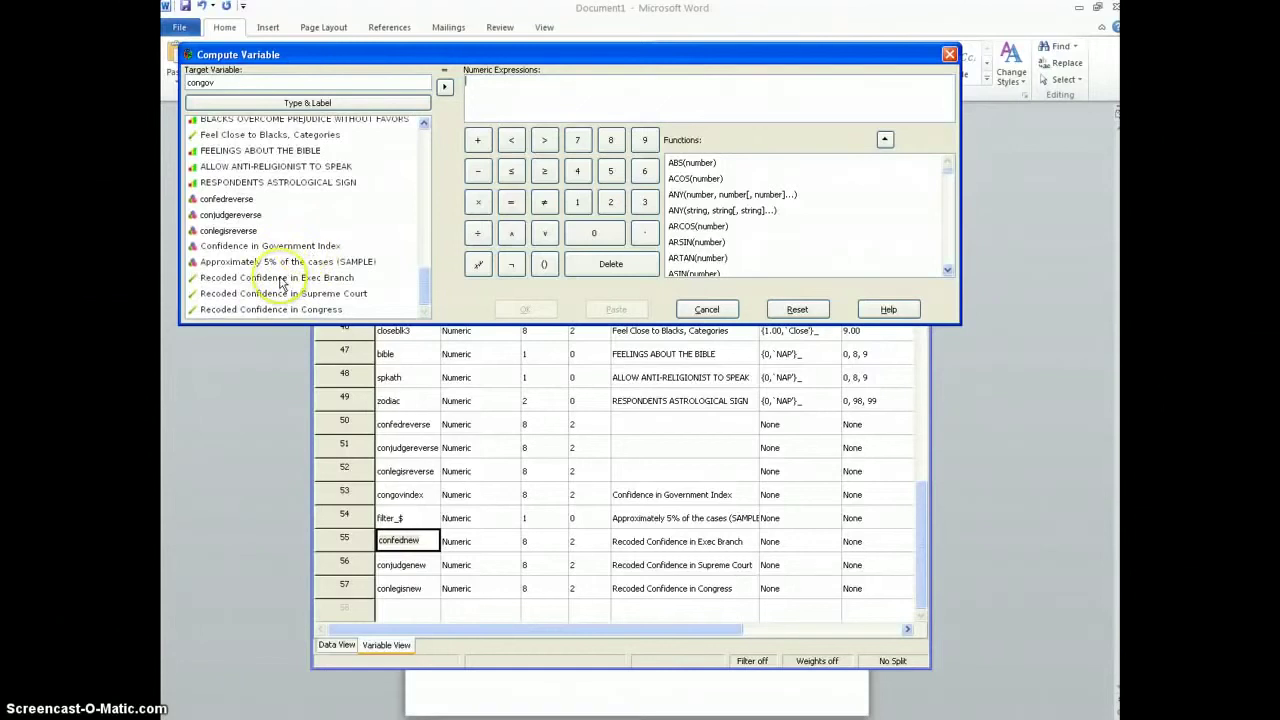
left_click(281, 280)
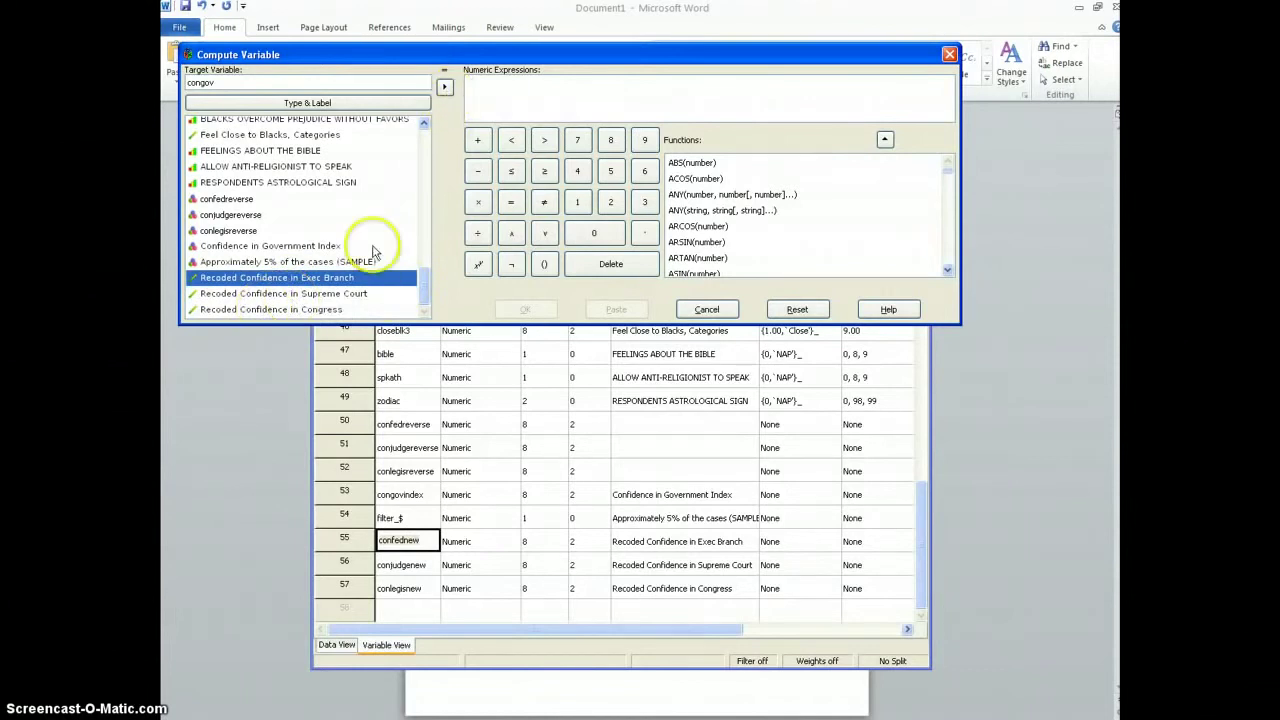
left_click(444, 91)
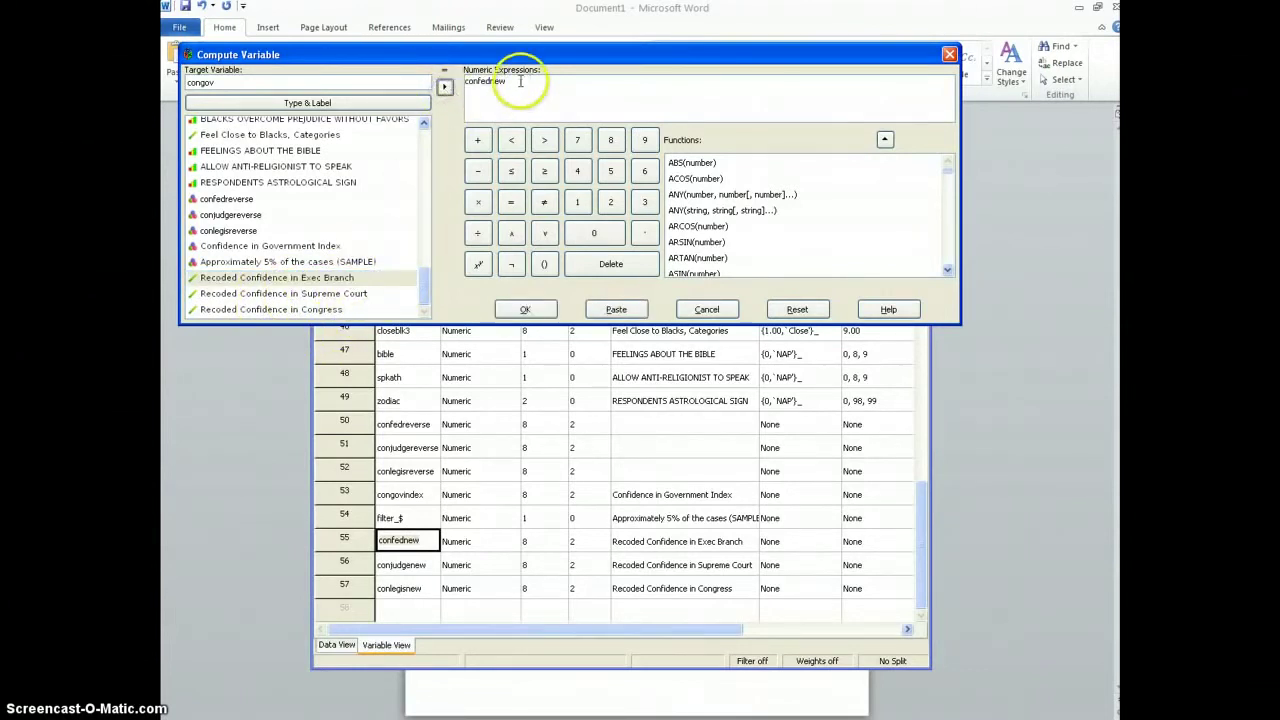
left_click(488, 143)
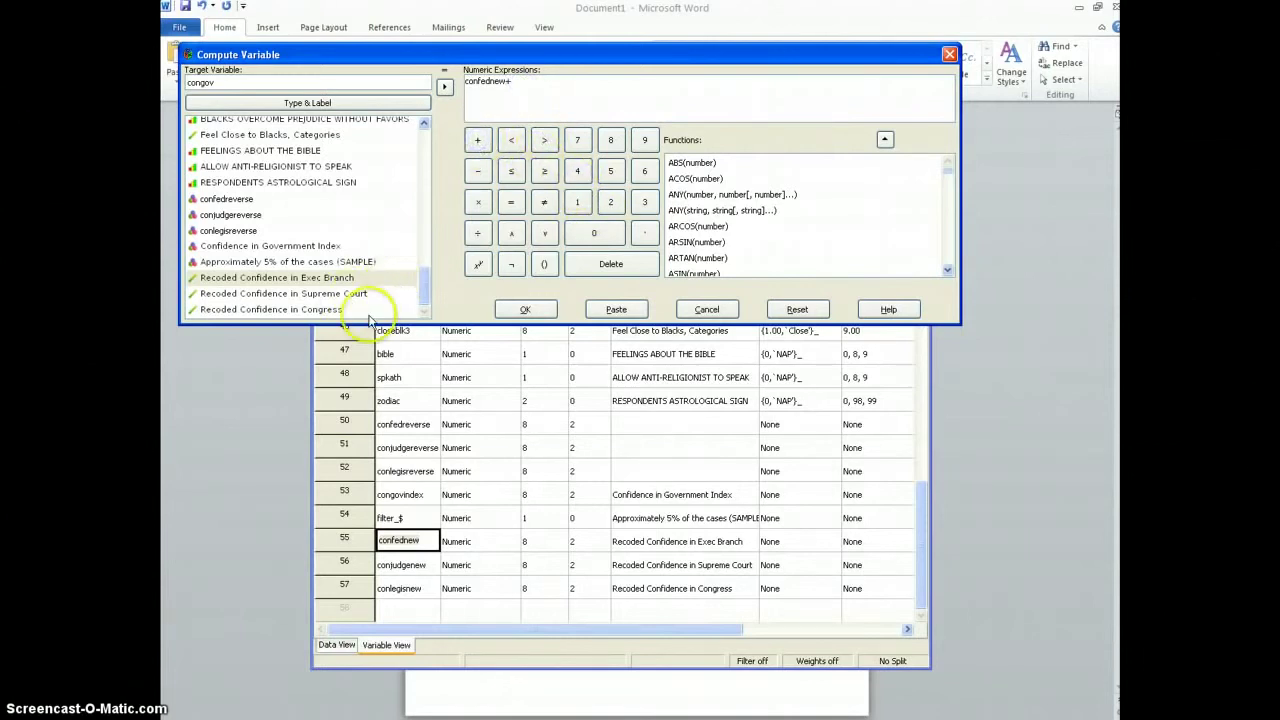
Append conjudgenew+conlegisnew so the expression reads confednew+conjudgenew+conlegisnew
left_click(324, 296)
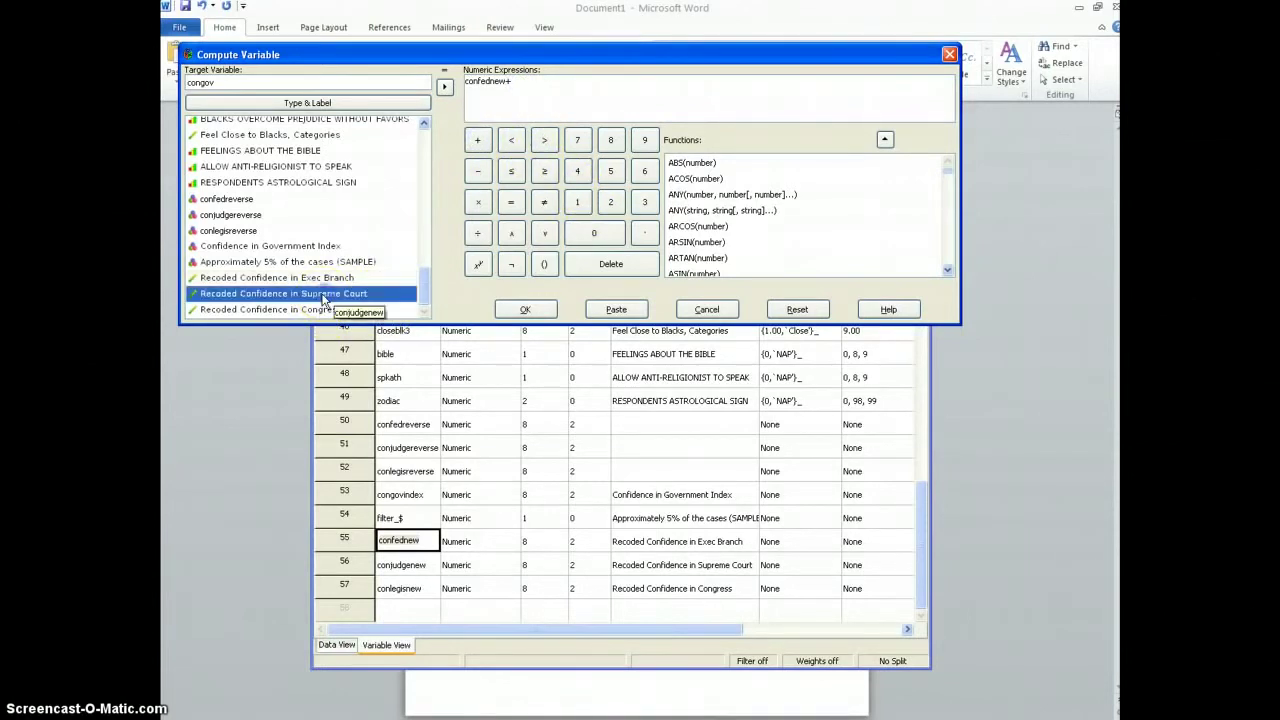
left_click(445, 87)
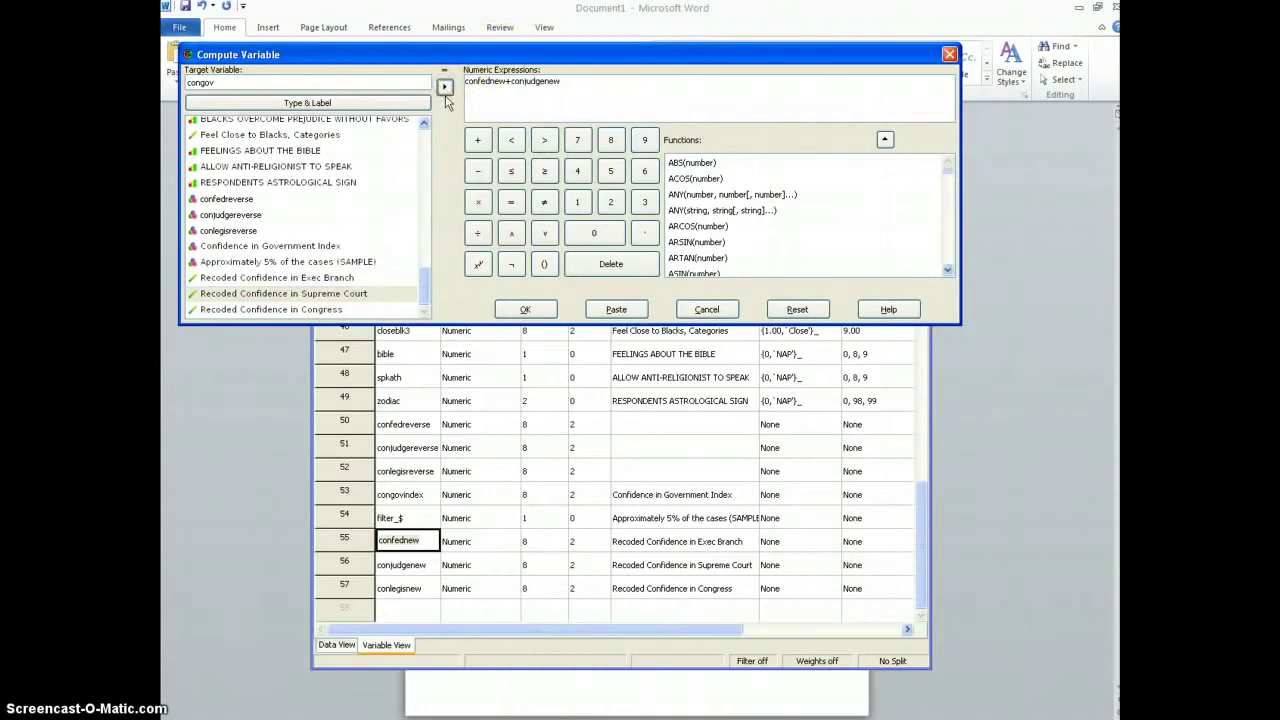
left_click(479, 143)
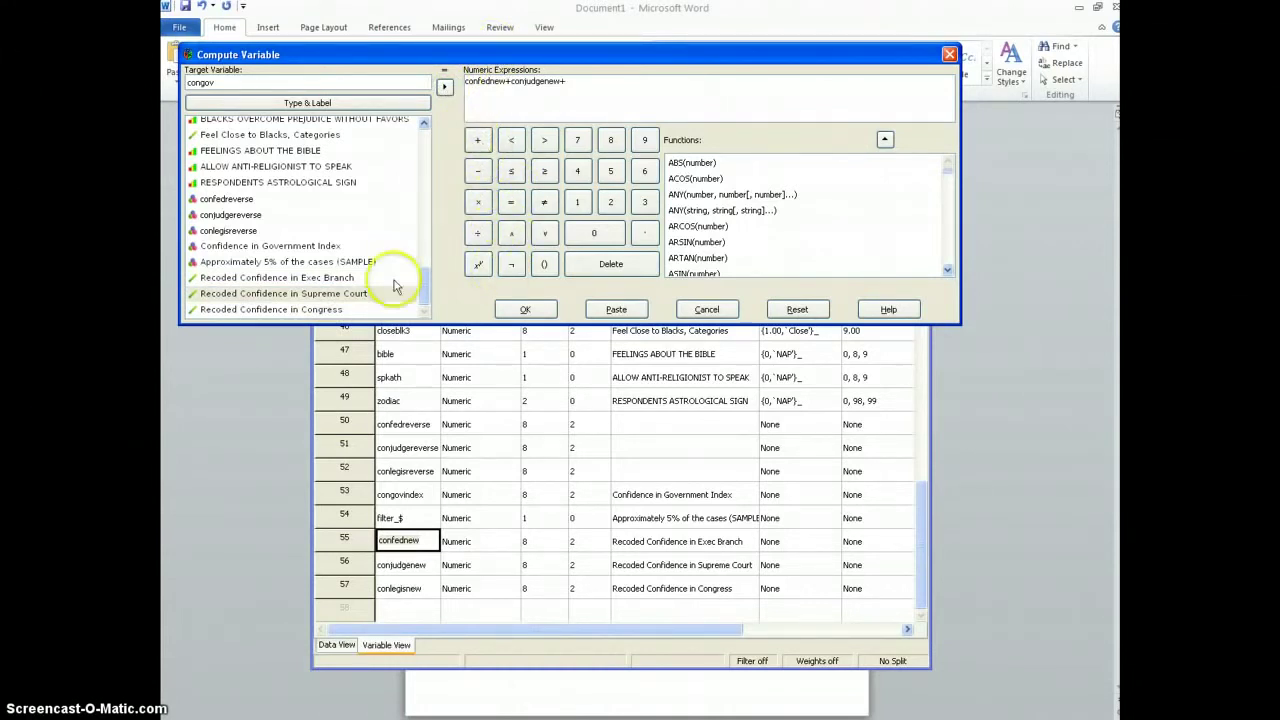
left_click(308, 310)
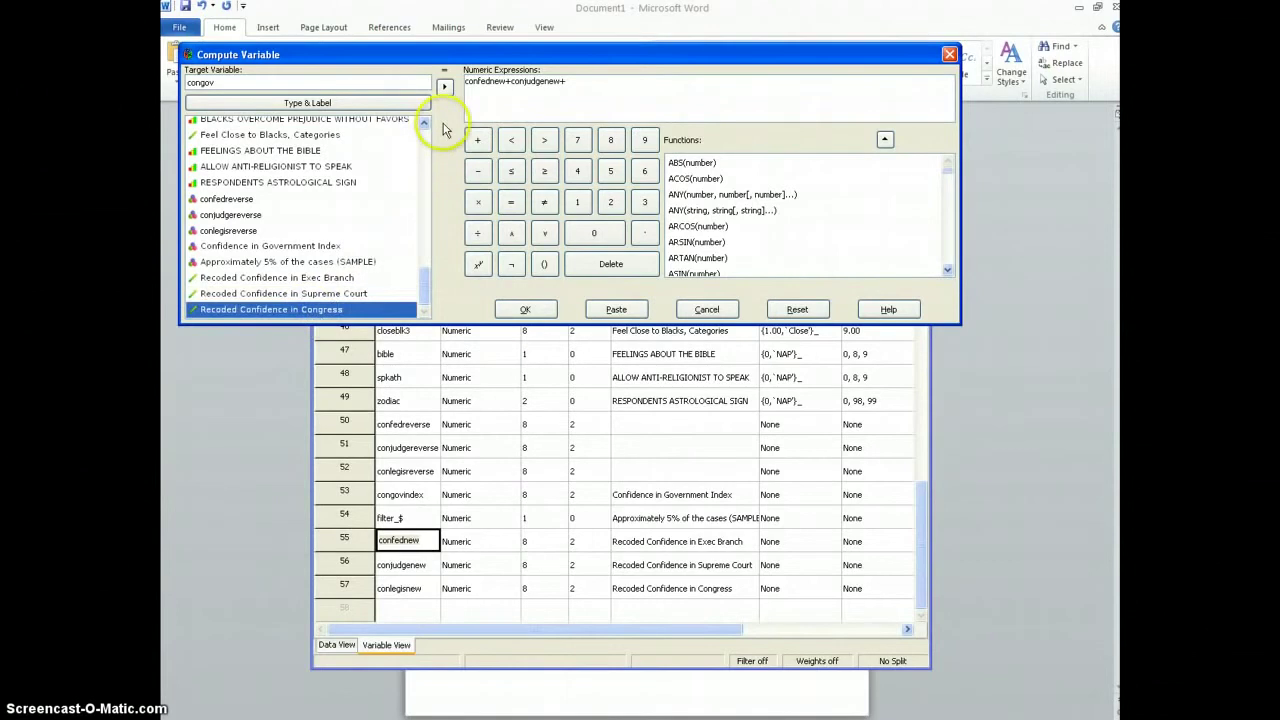
left_click(444, 87)
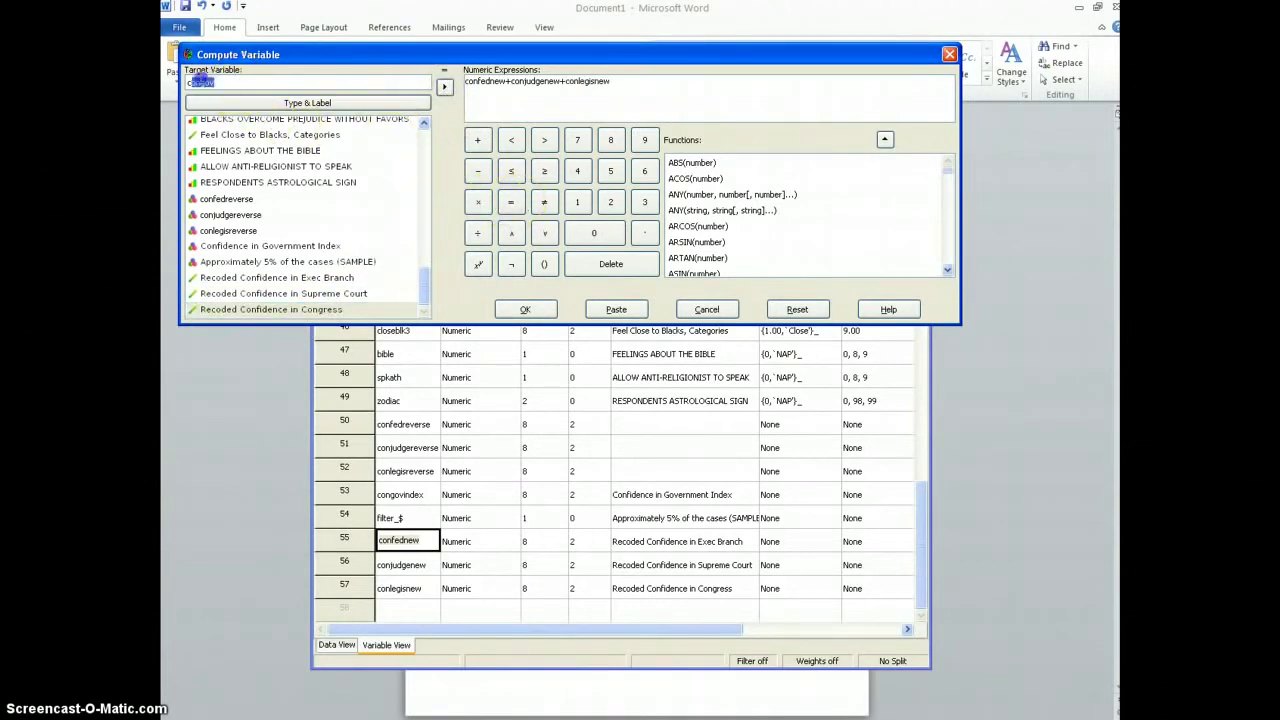
double_click(288, 82)
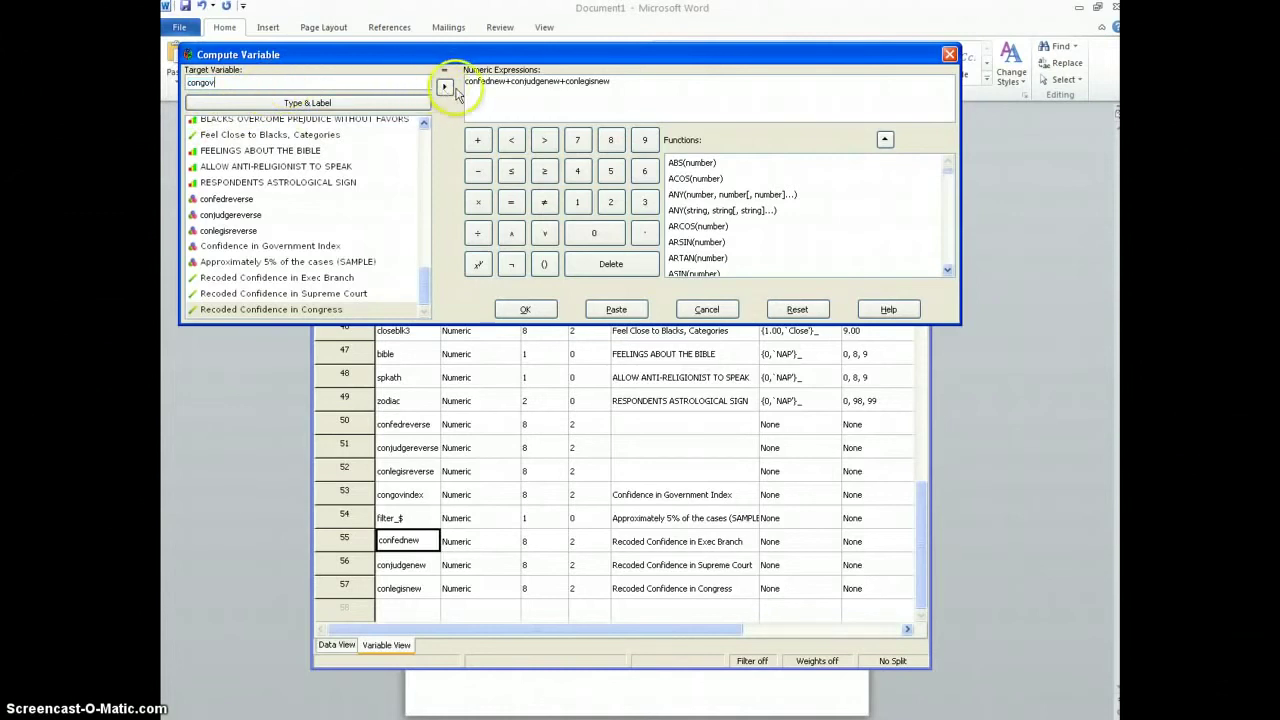
left_click(621, 84)
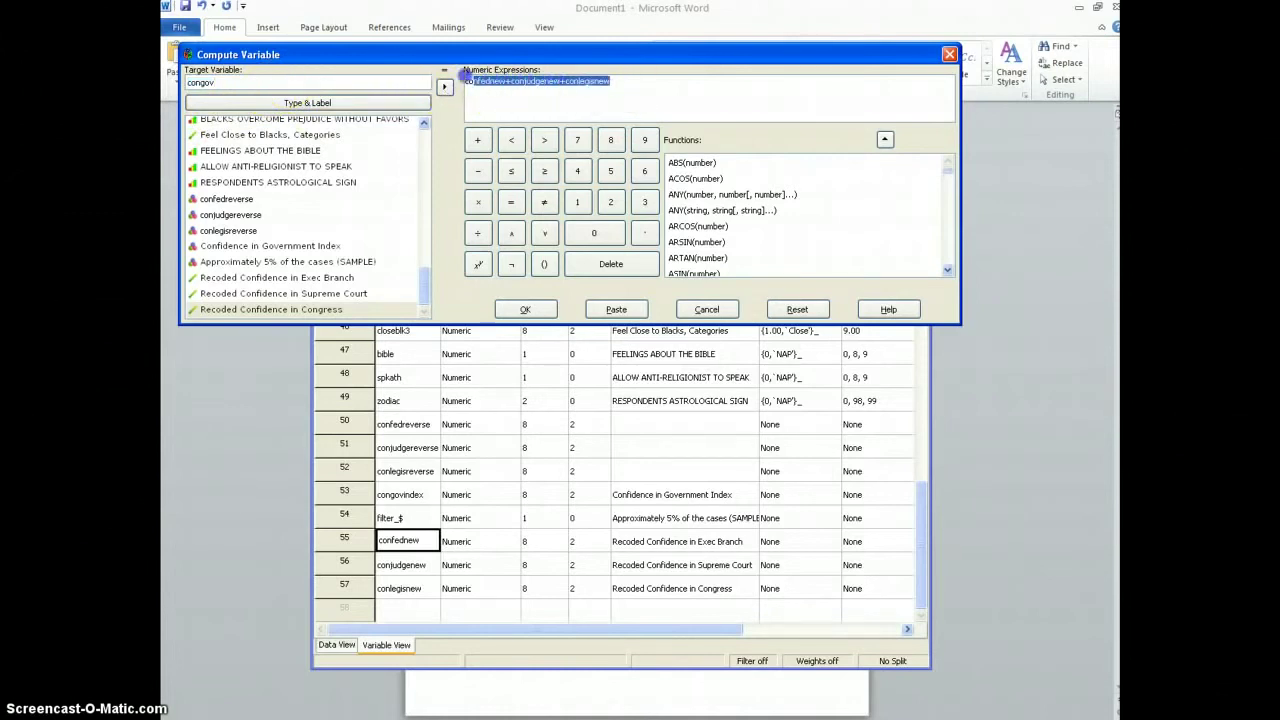
left_click(596, 103)
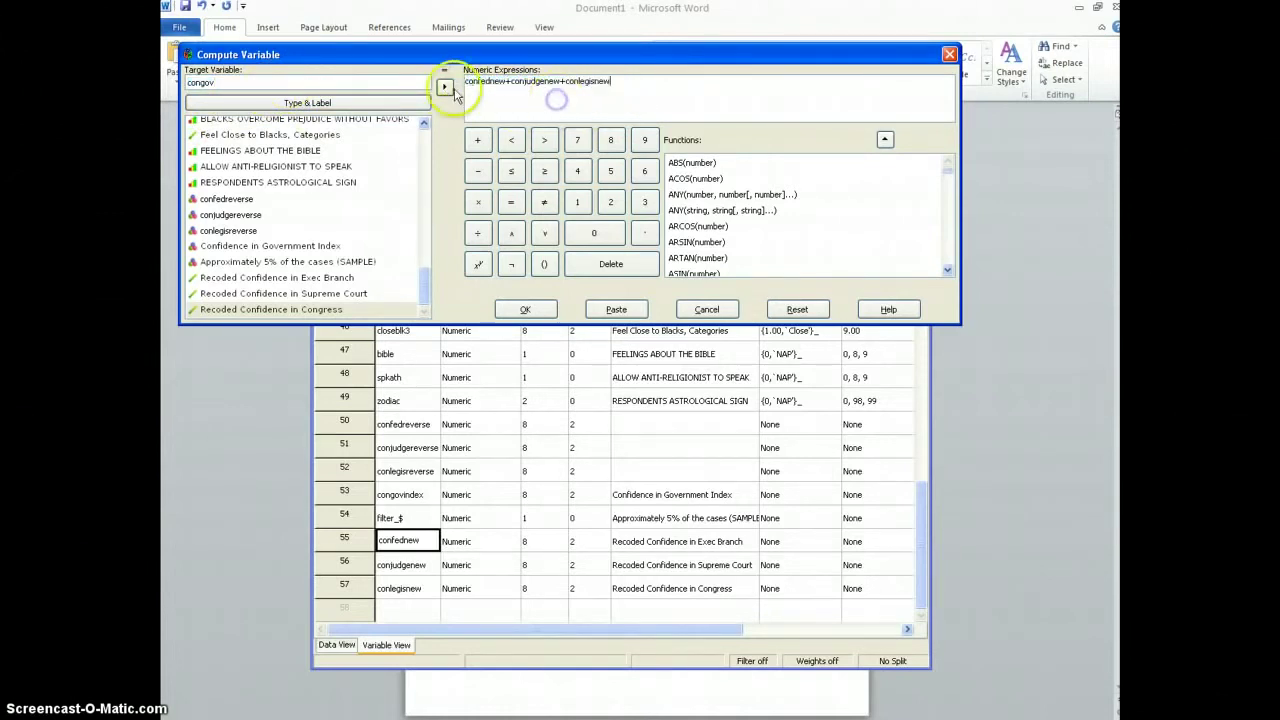
left_click(305, 281)
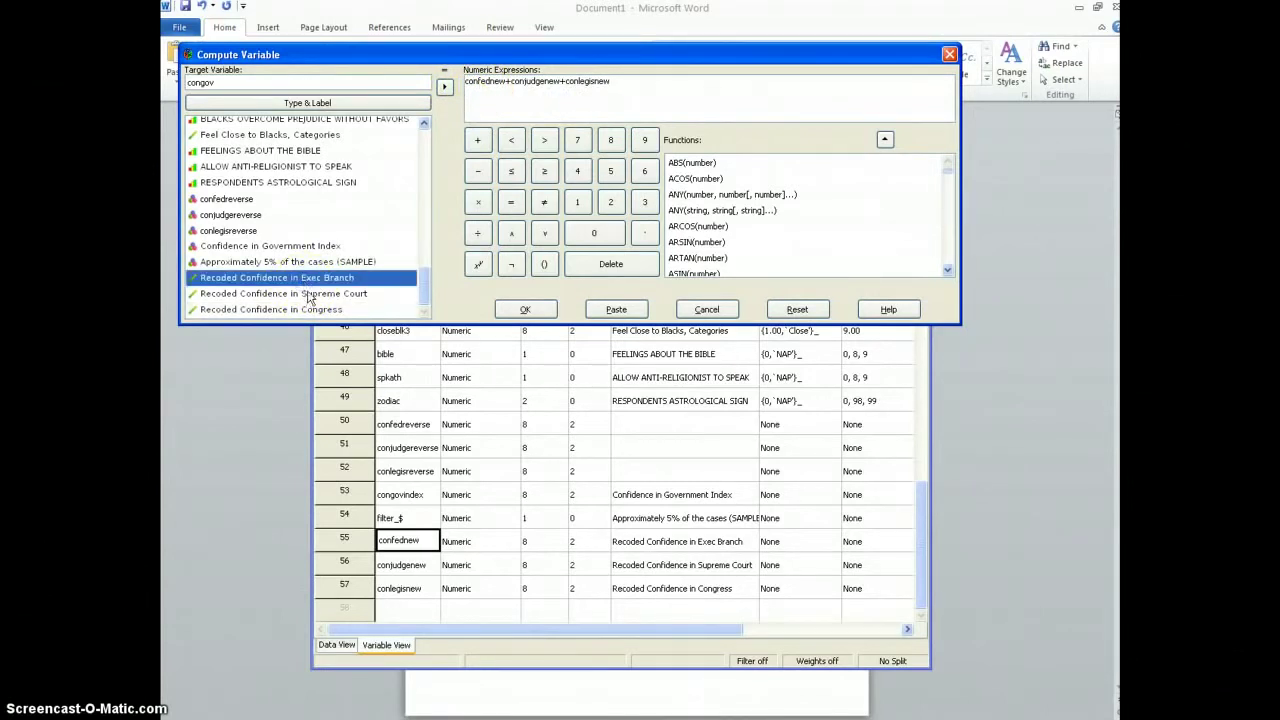
left_click(307, 295)
left_click(317, 310)
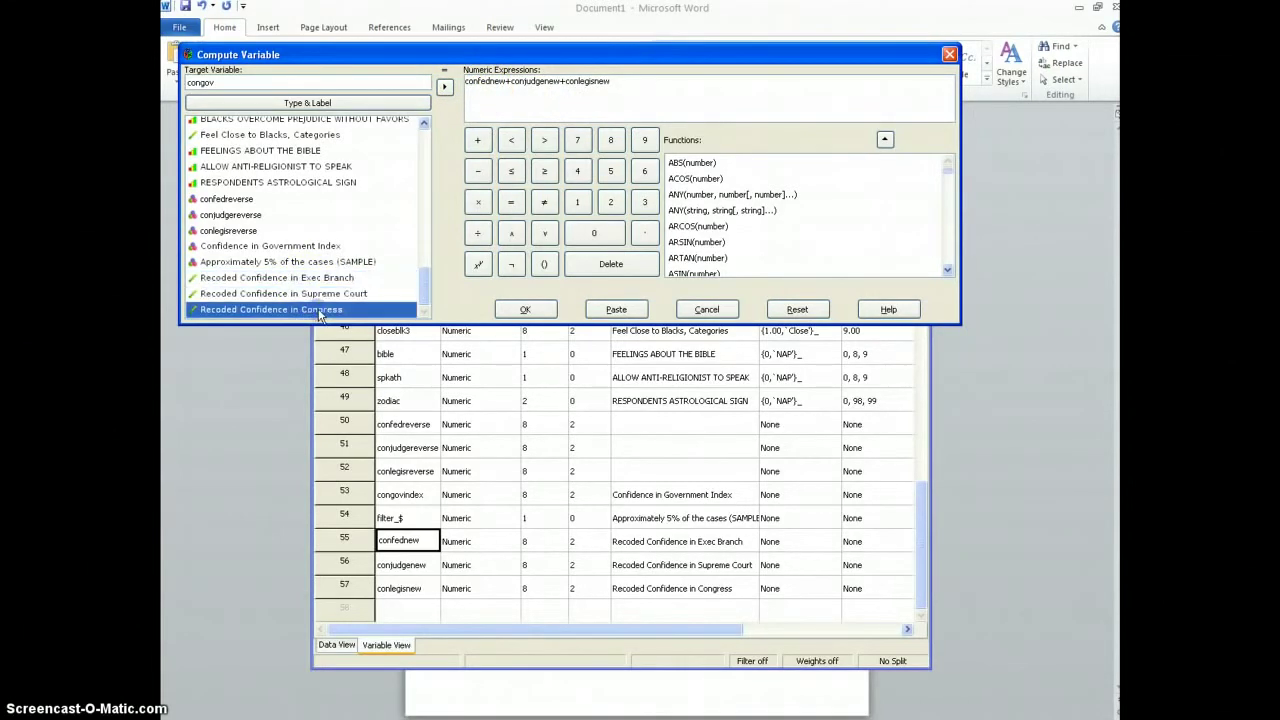
left_click(345, 279)
left_click(341, 296)
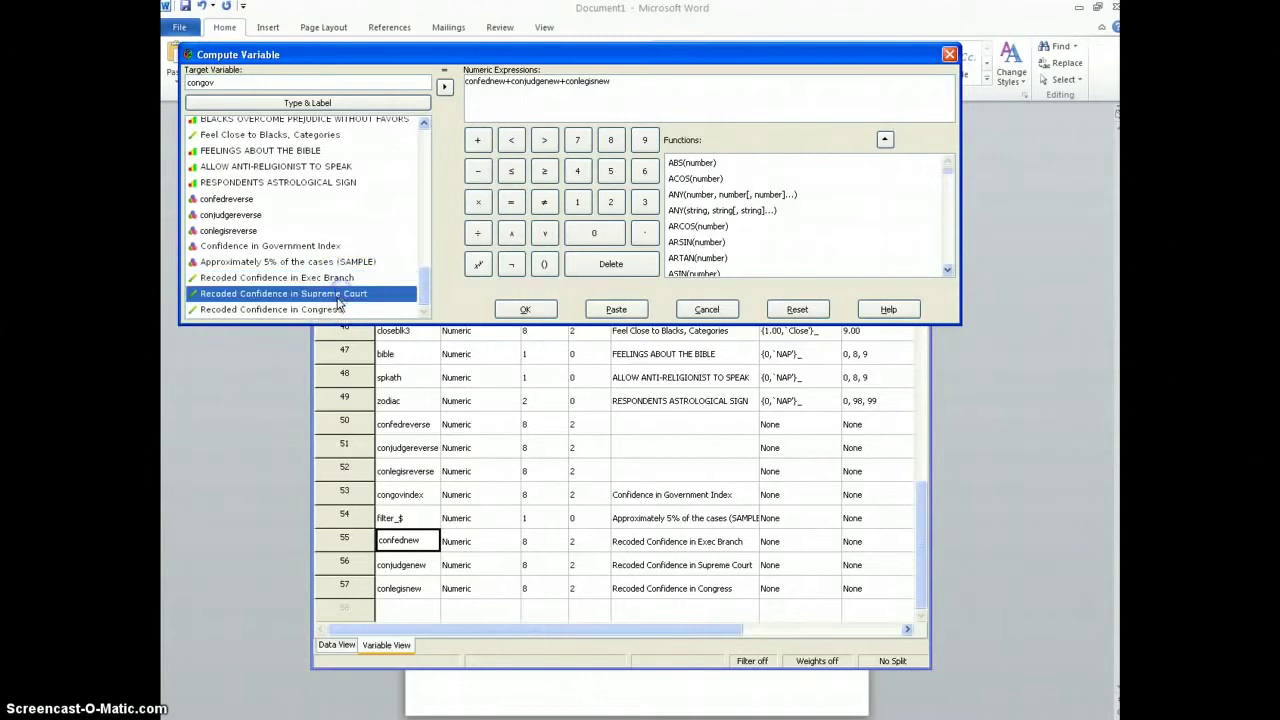
left_click(330, 305)
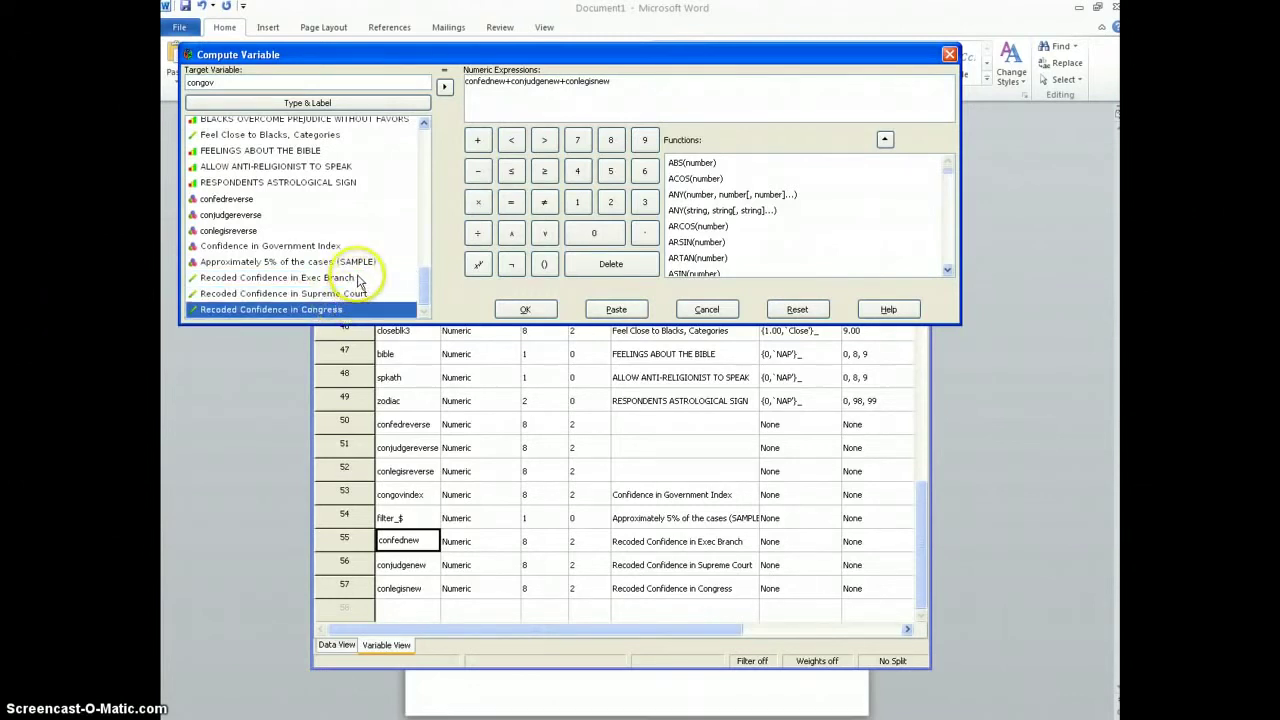
left_click(348, 295)
left_click(336, 311)
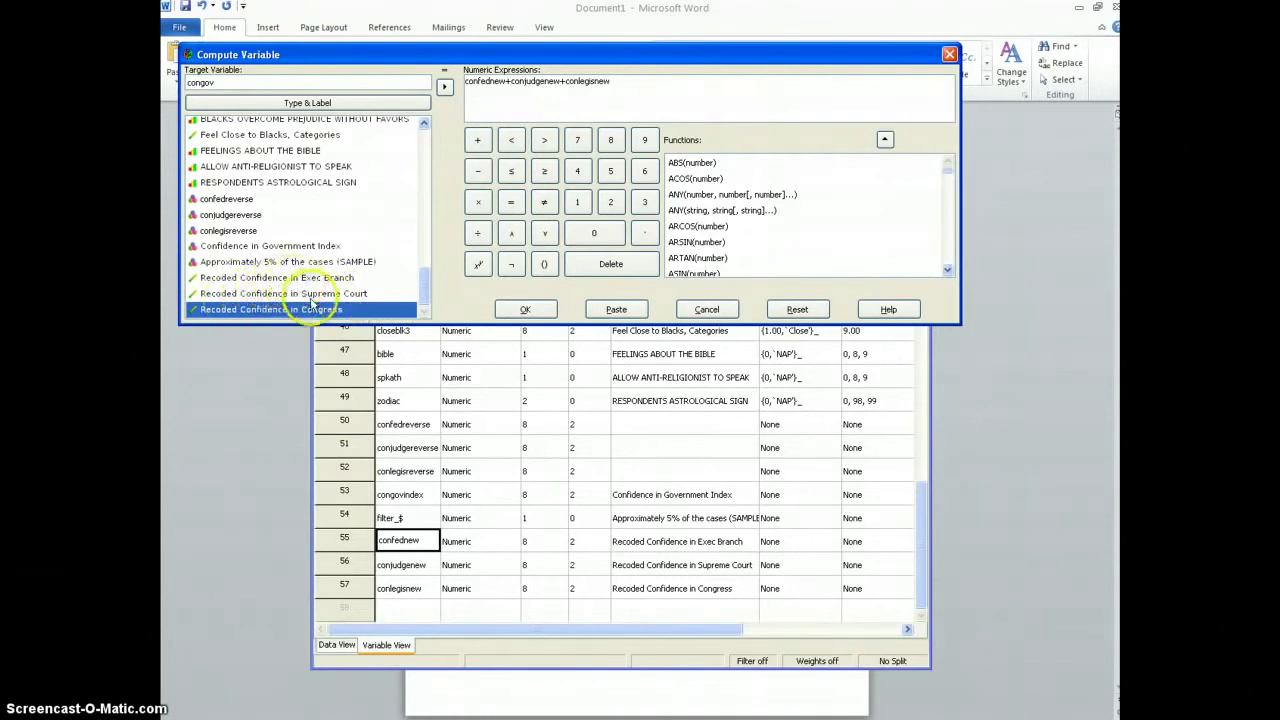
left_click(323, 280)
left_click(326, 295)
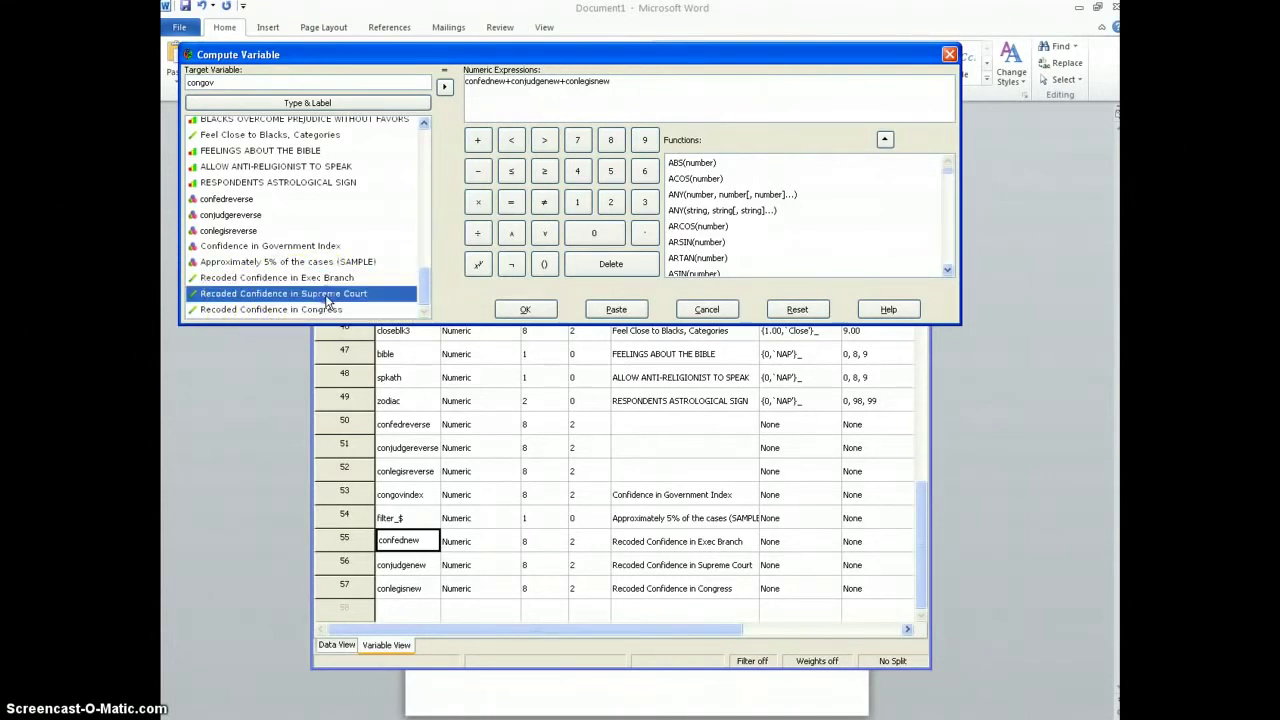
left_click(334, 311)
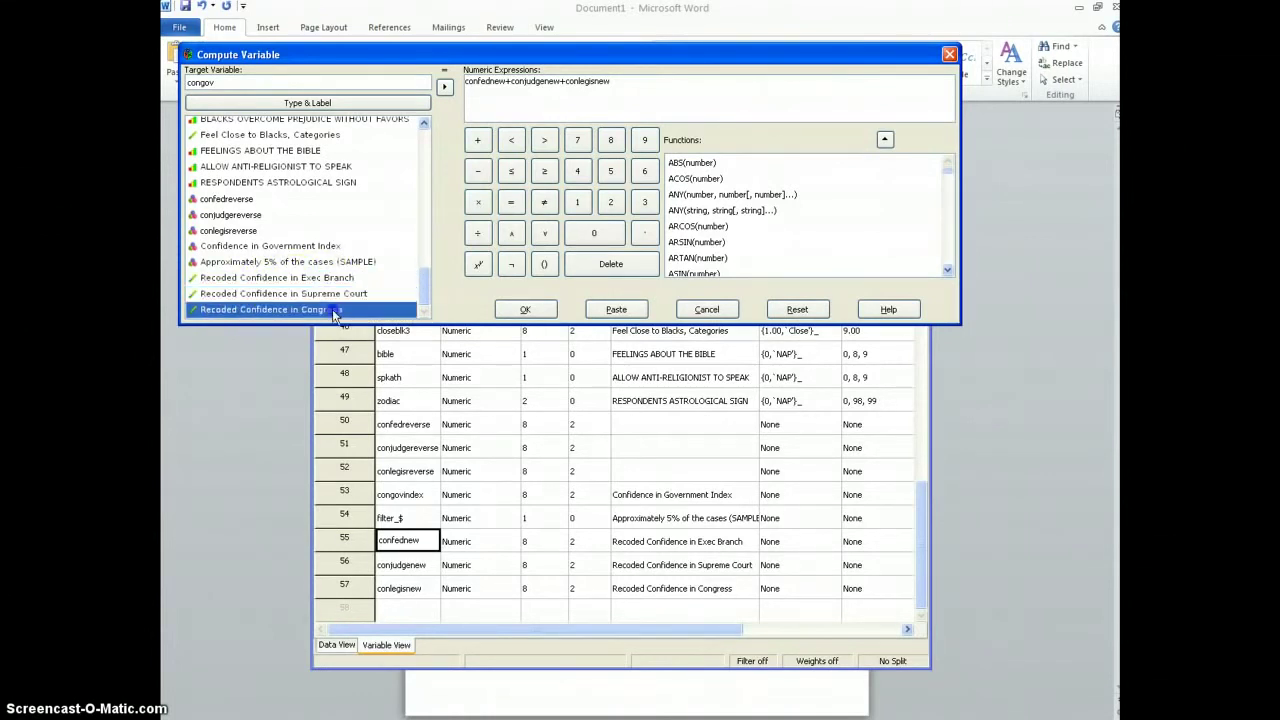
double_click(200, 82)
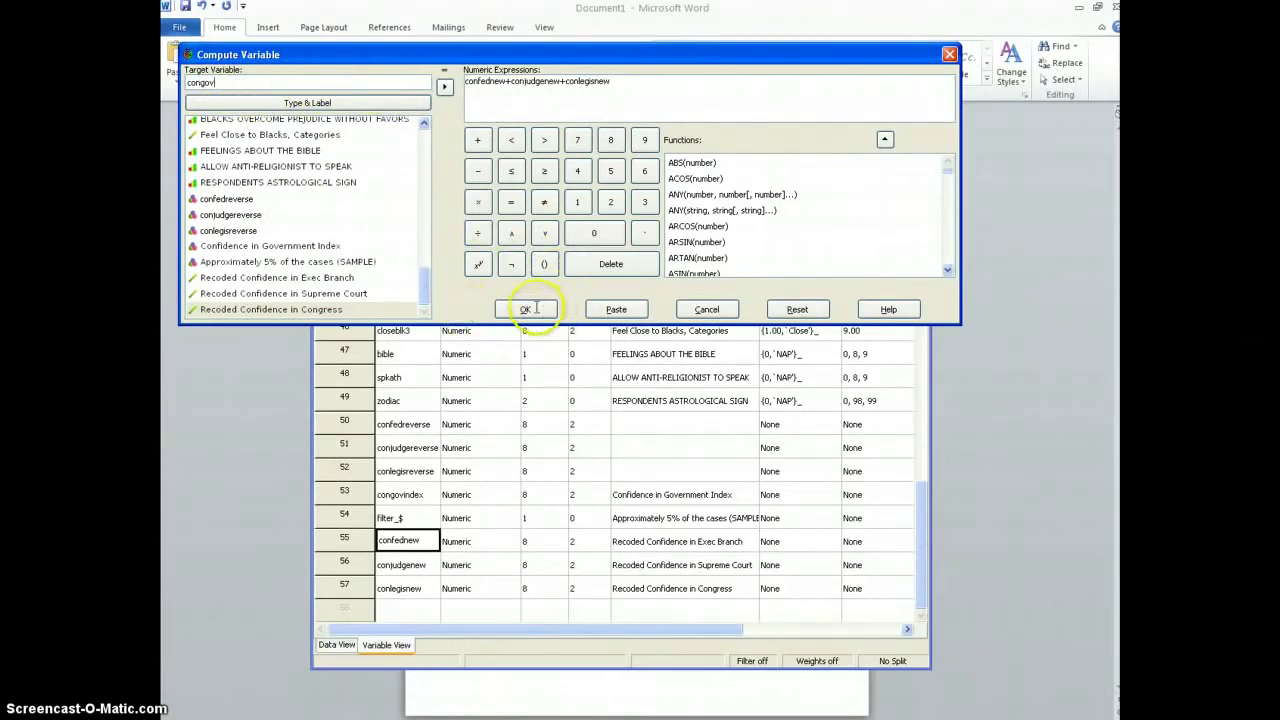
Run the compute and select the new congov variable in row 58 of Variable View
left_click(527, 310)
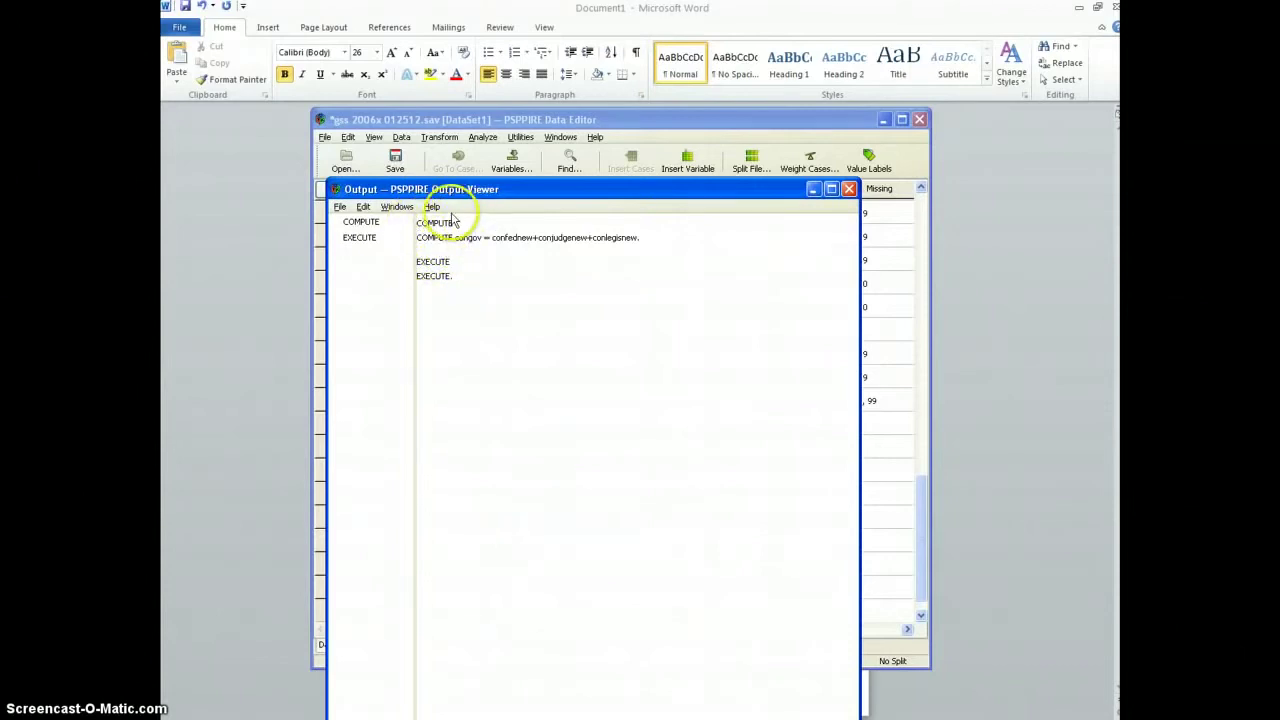
left_click_drag(491, 200, 441, 210)
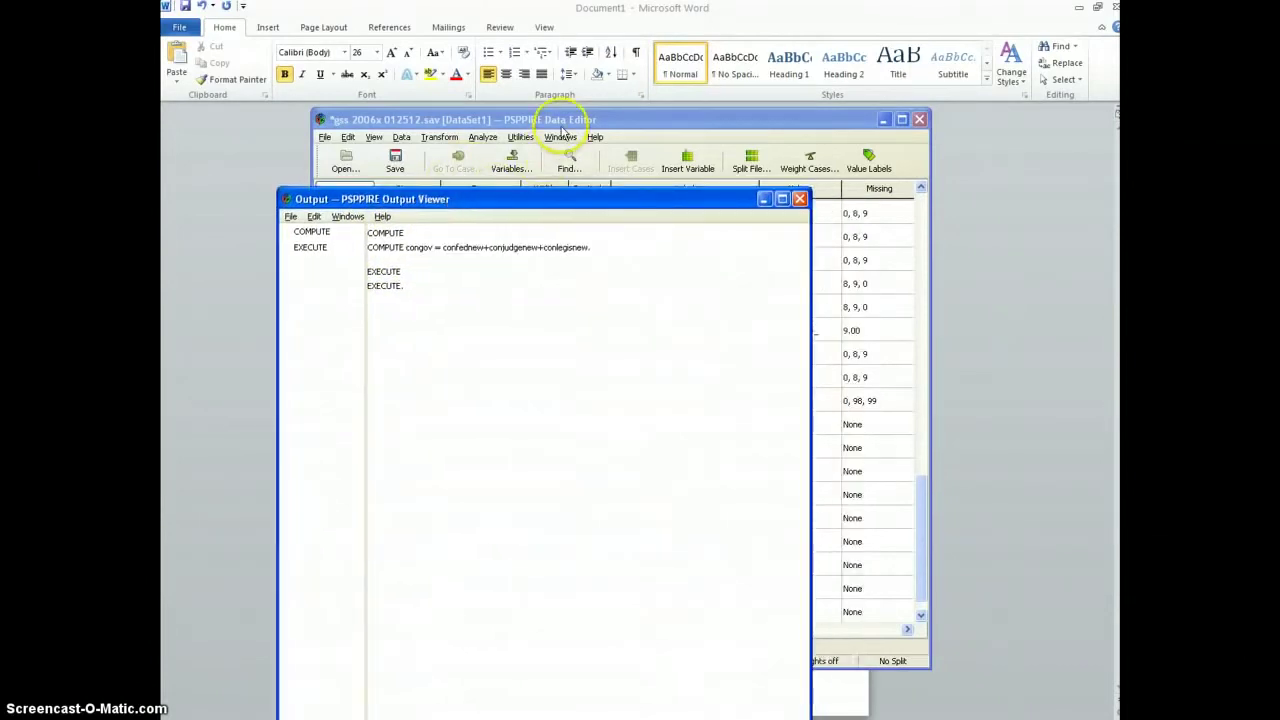
left_click(563, 125)
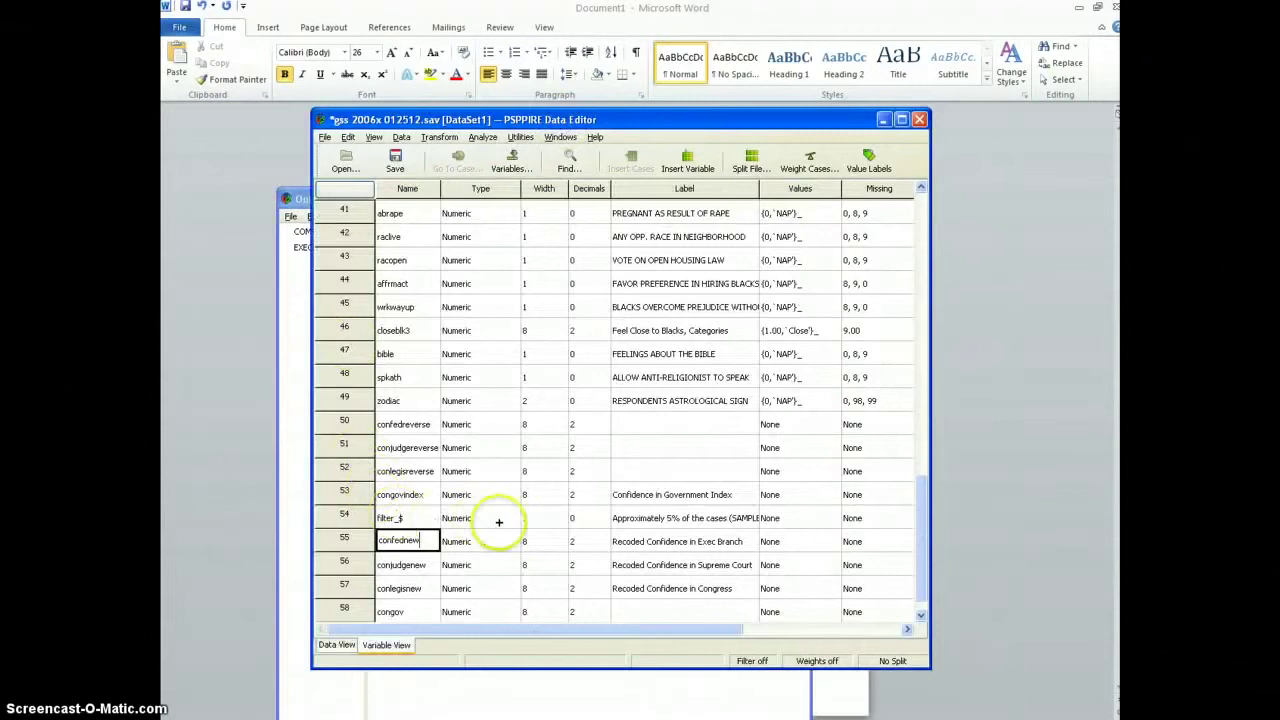
scroll(495, 515, "down", 1)
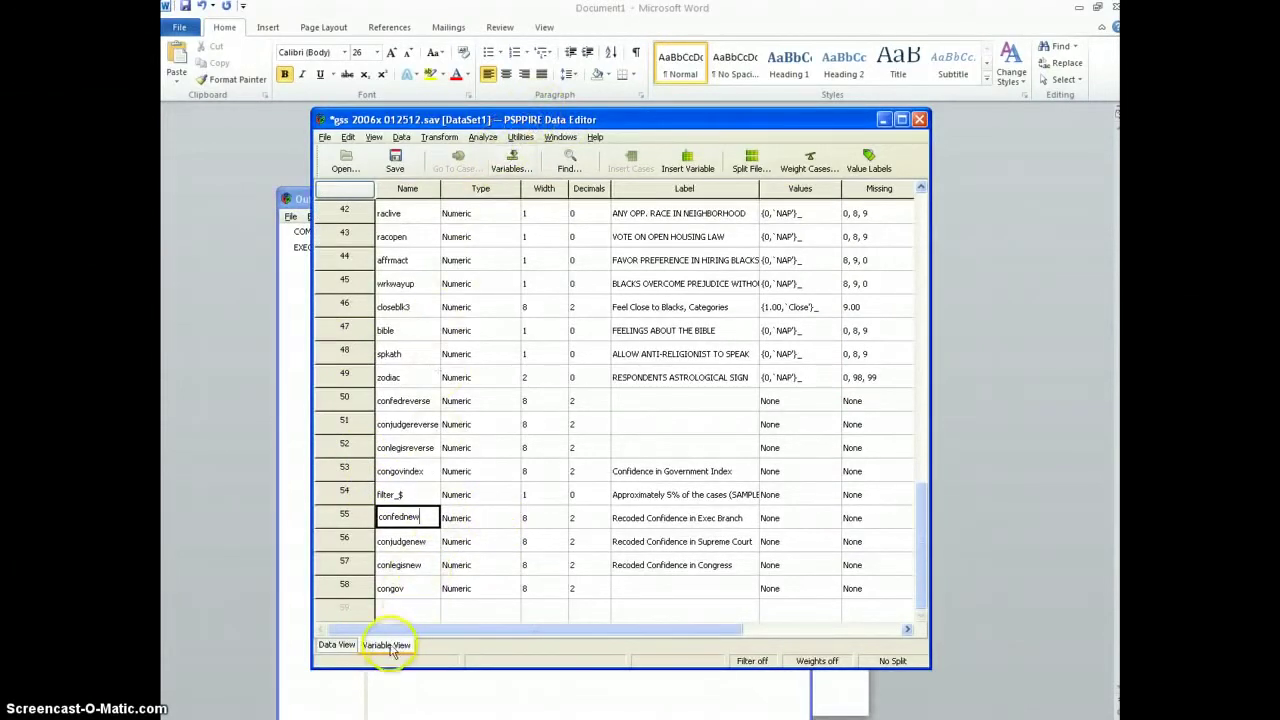
left_click(398, 588)
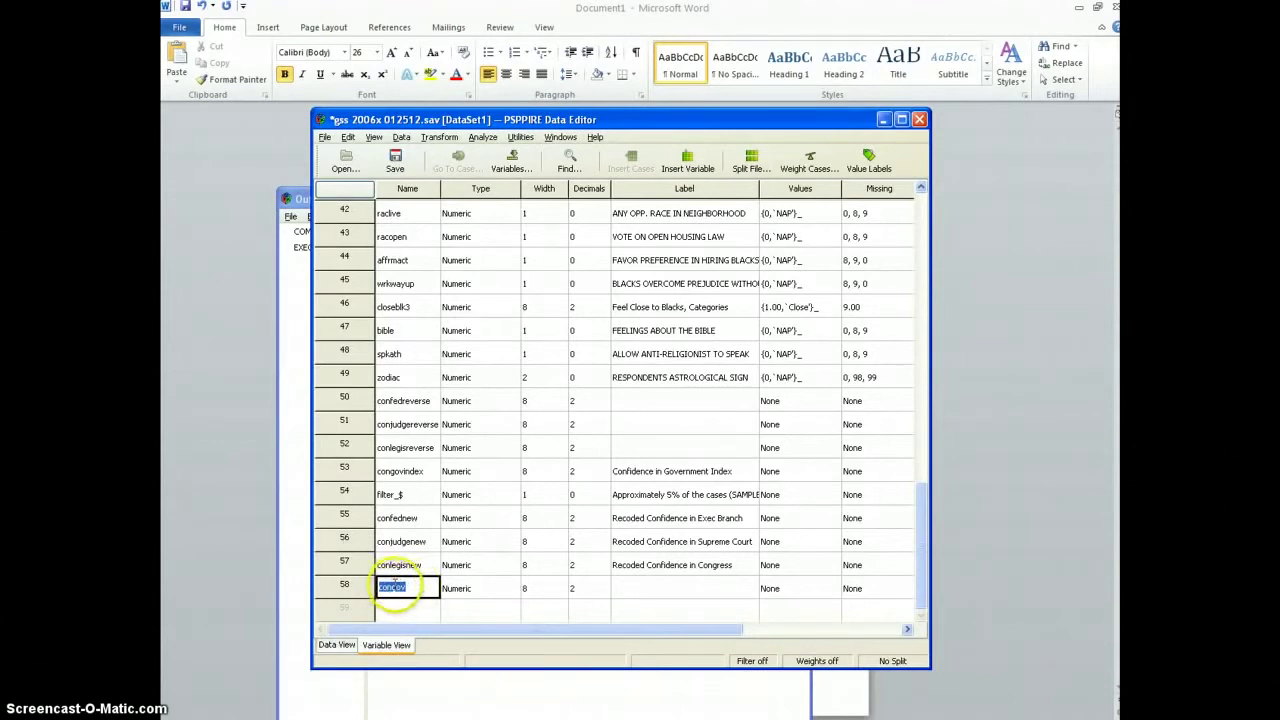
Label congov 'Confidence in Government Index', matching the other recoded confidence labels
left_click(655, 590)
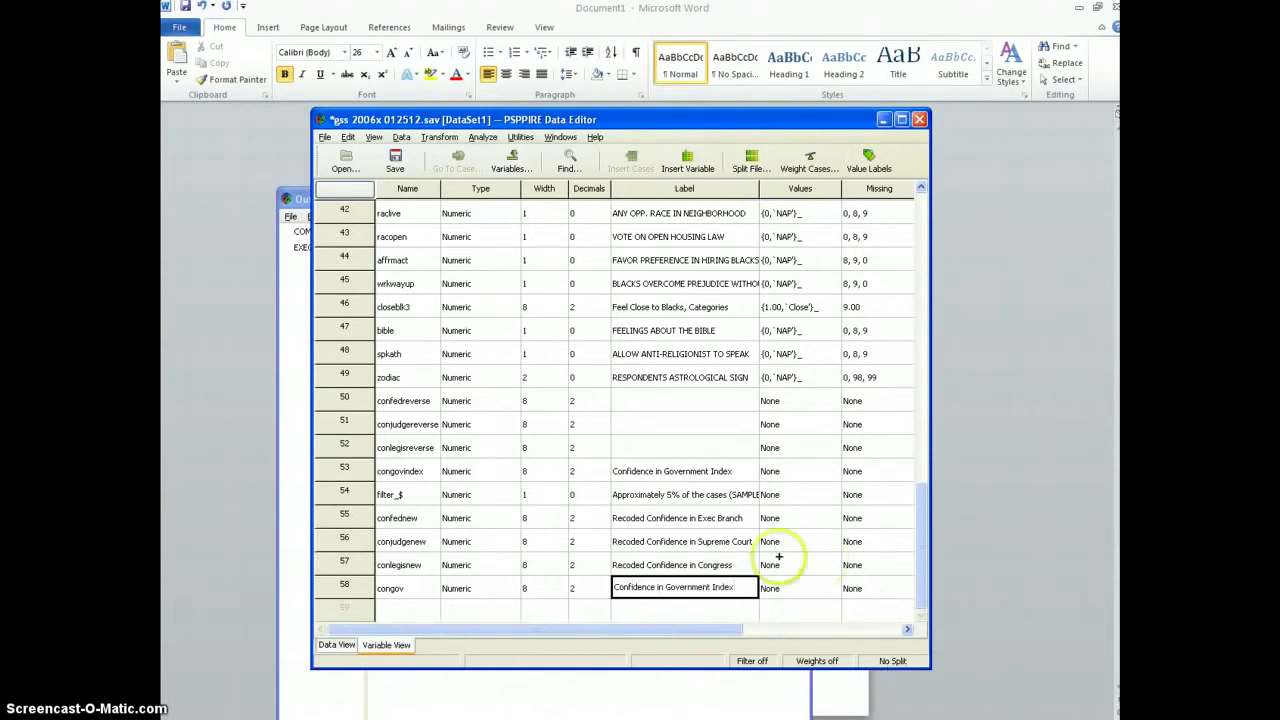
left_click(682, 520)
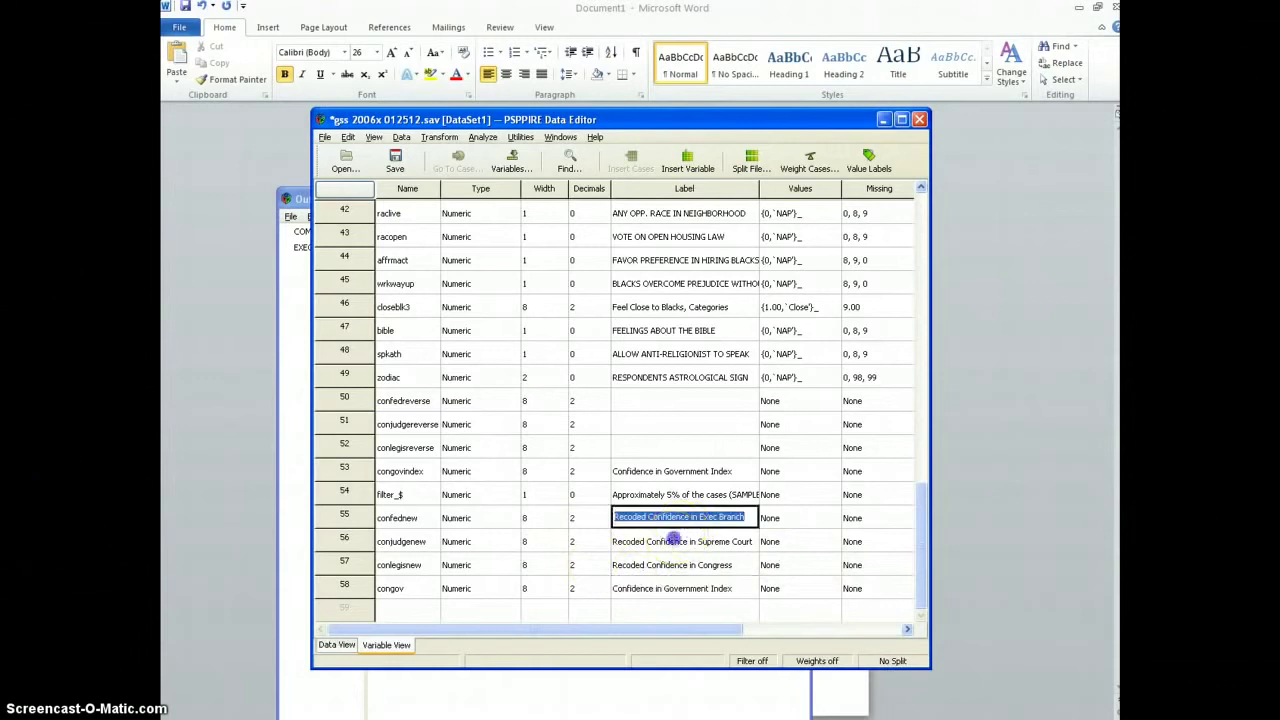
left_click(666, 541)
left_click(670, 565)
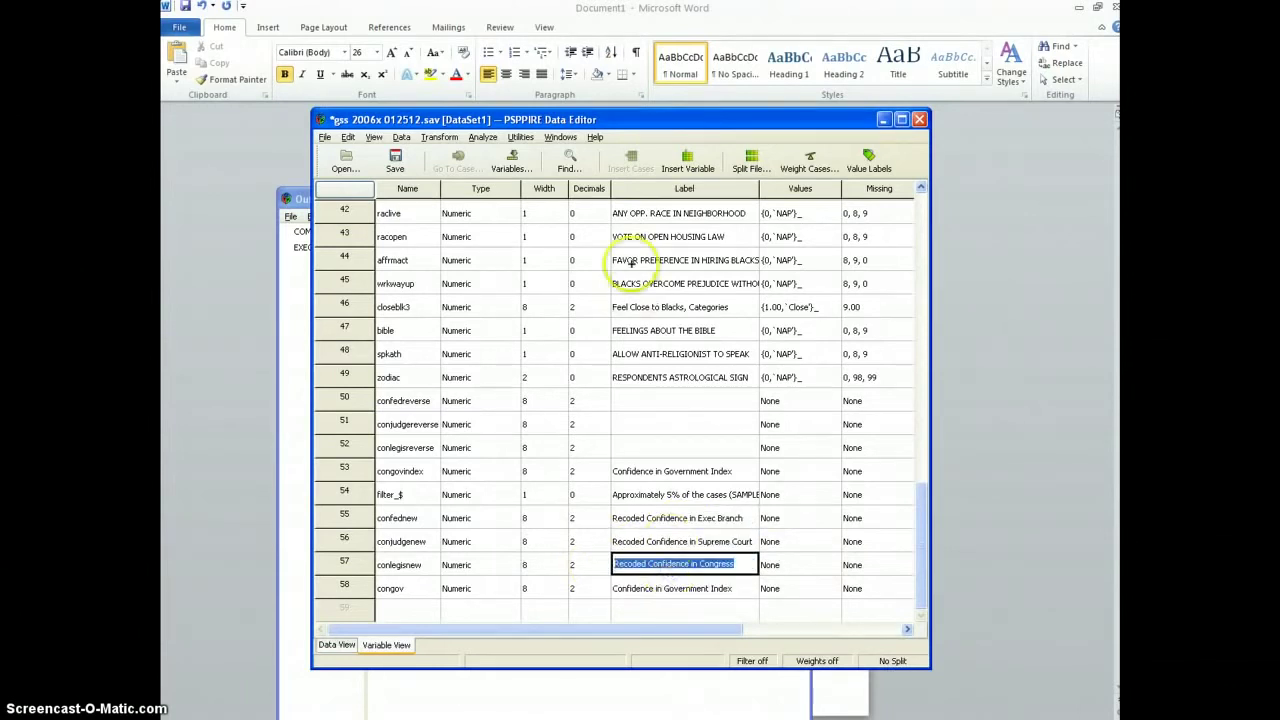
left_click(481, 138)
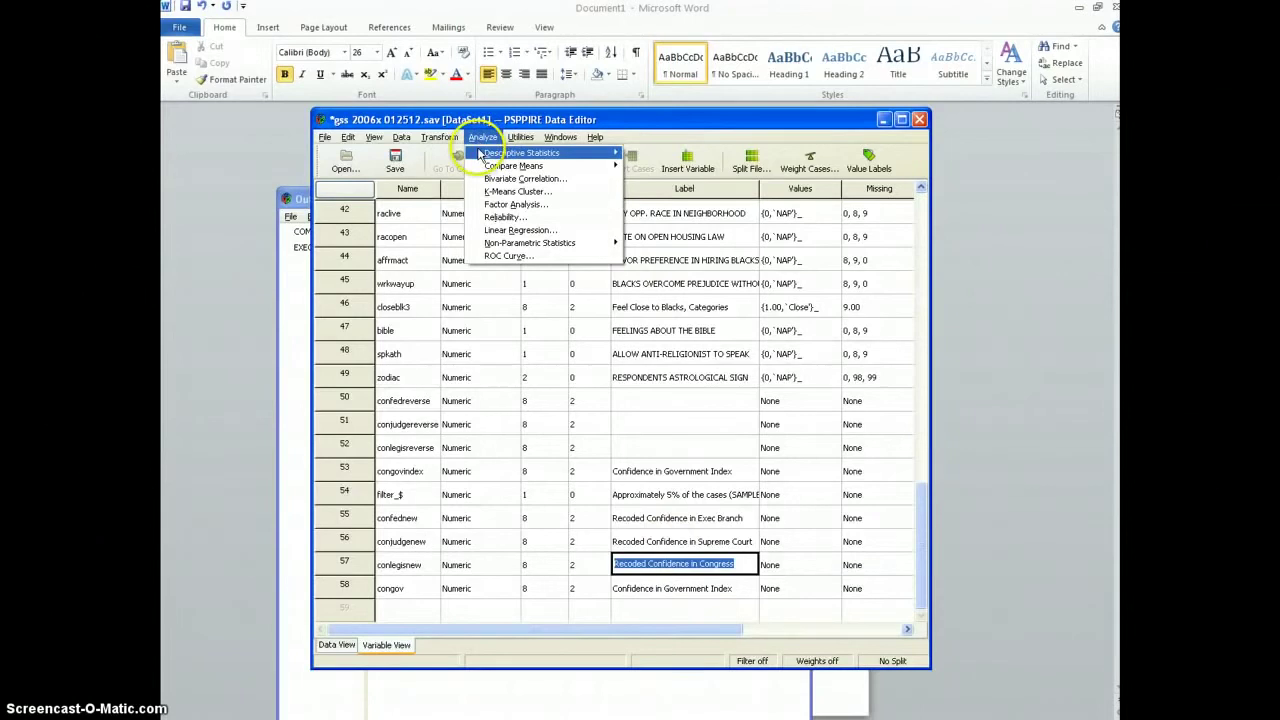
Add congov (Confidence in Government Index) to a new Frequencies analysis
mouse_move(560, 153)
left_click(678, 155)
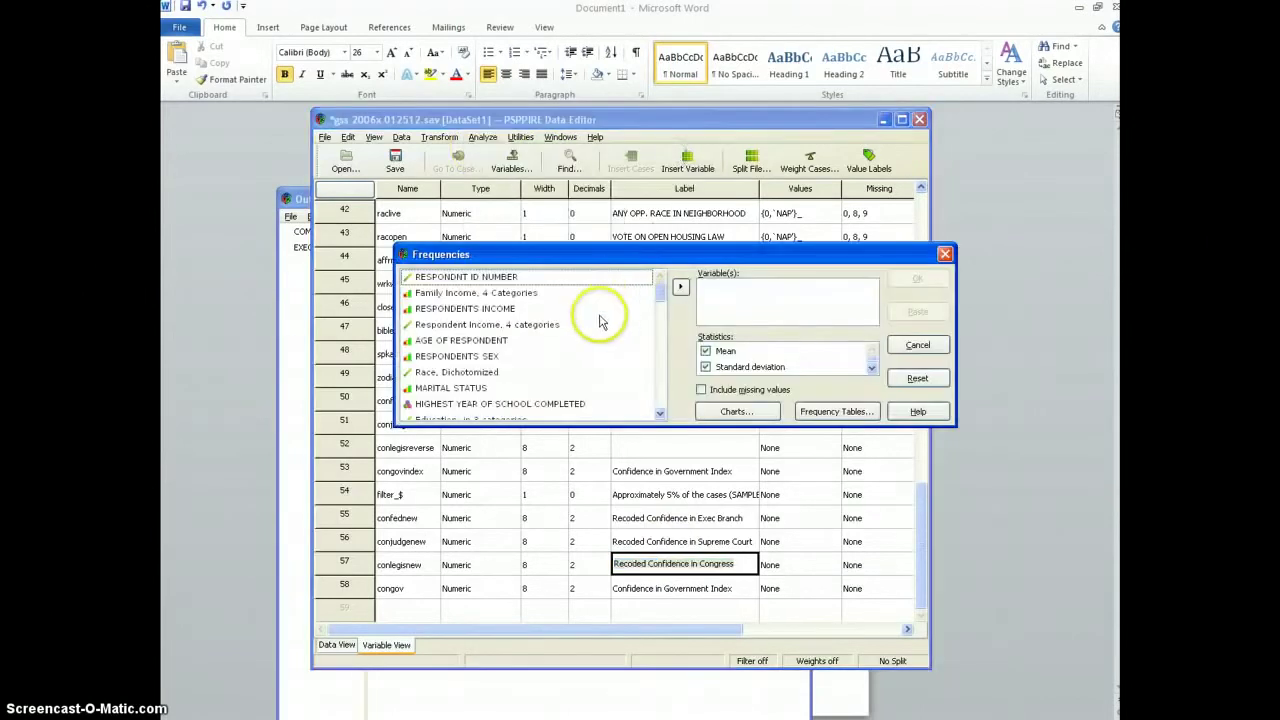
left_click_drag(662, 292, 660, 402)
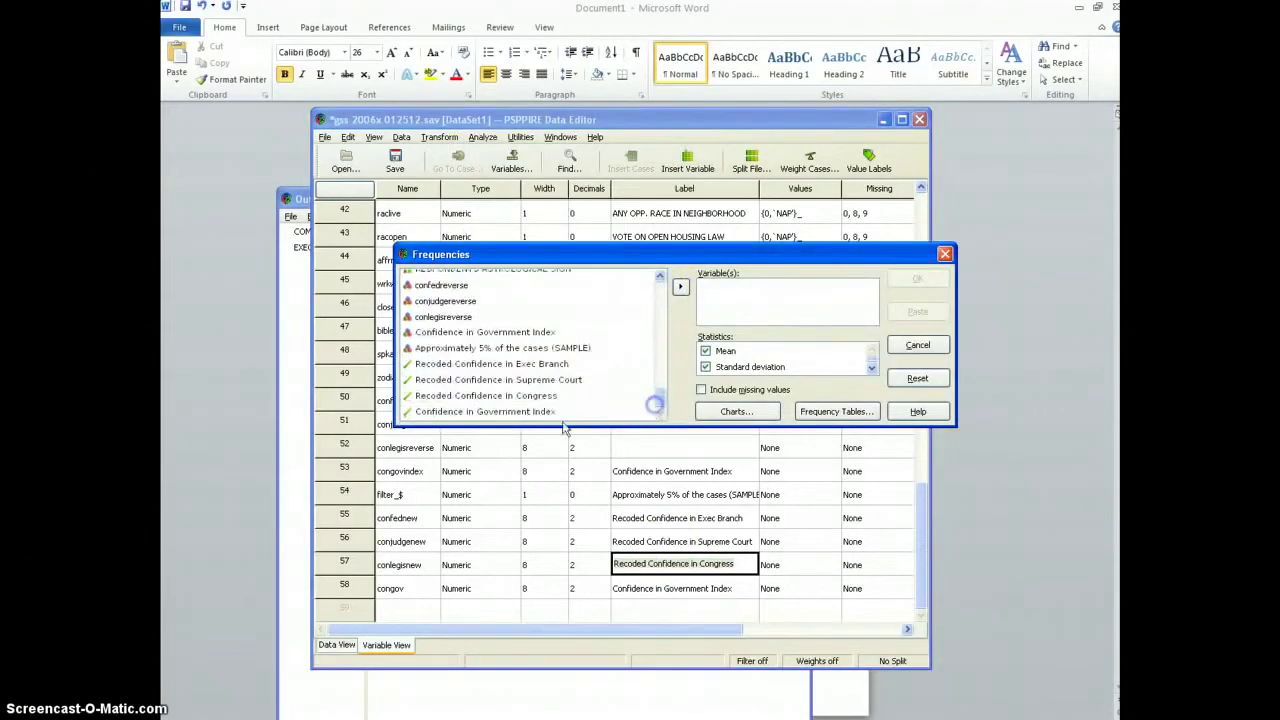
left_click(510, 411)
left_click(680, 286)
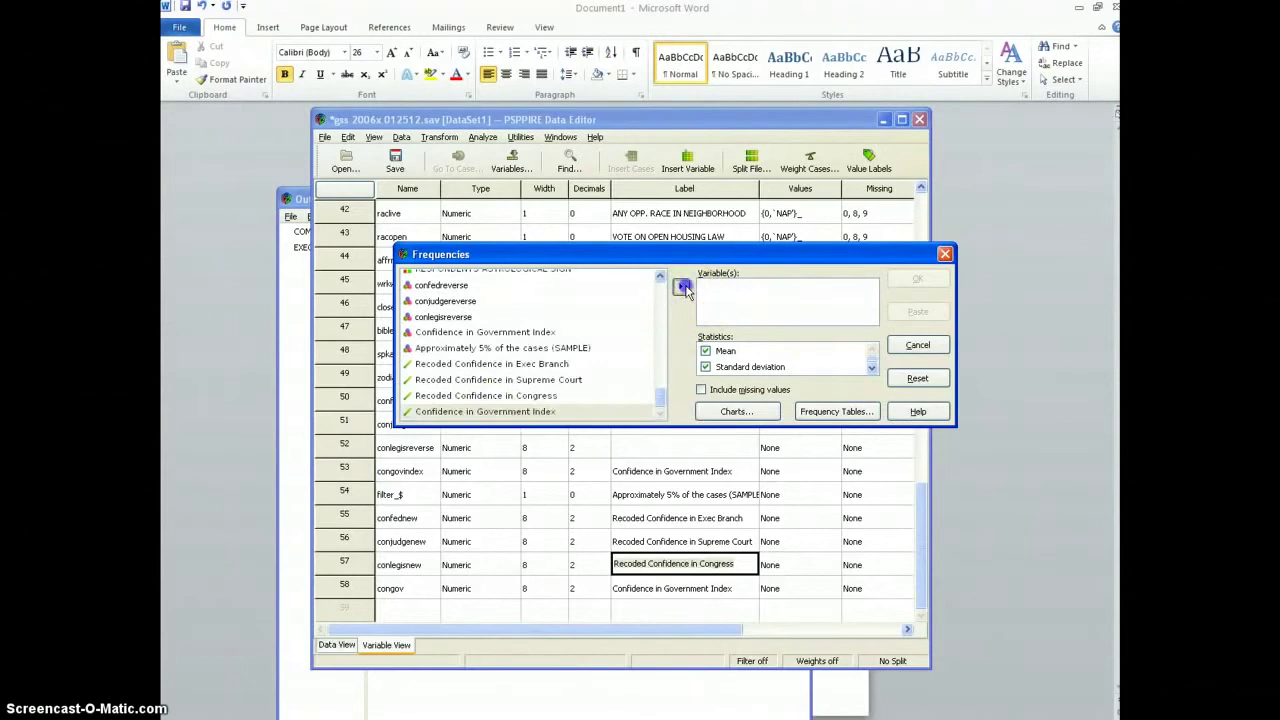
left_click(936, 345)
Request a percentage histogram and pie charts, accept the table settings, and run Frequencies
left_click(752, 412)
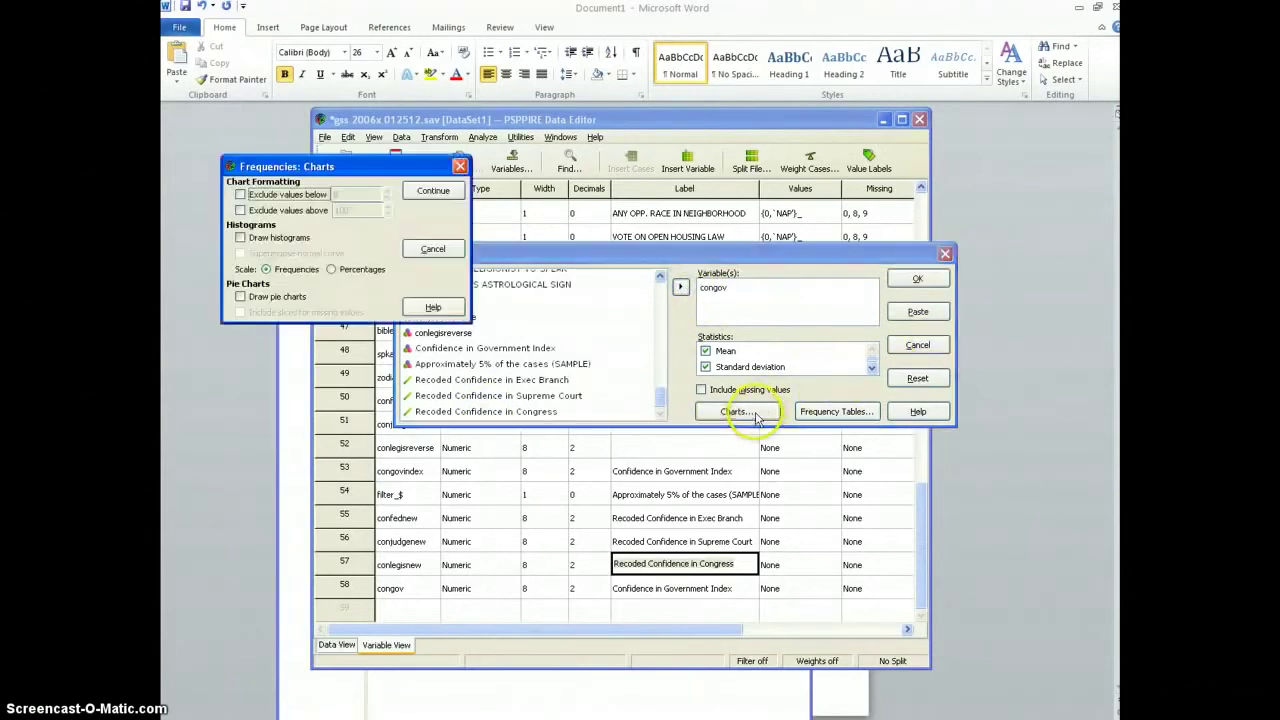
left_click(240, 238)
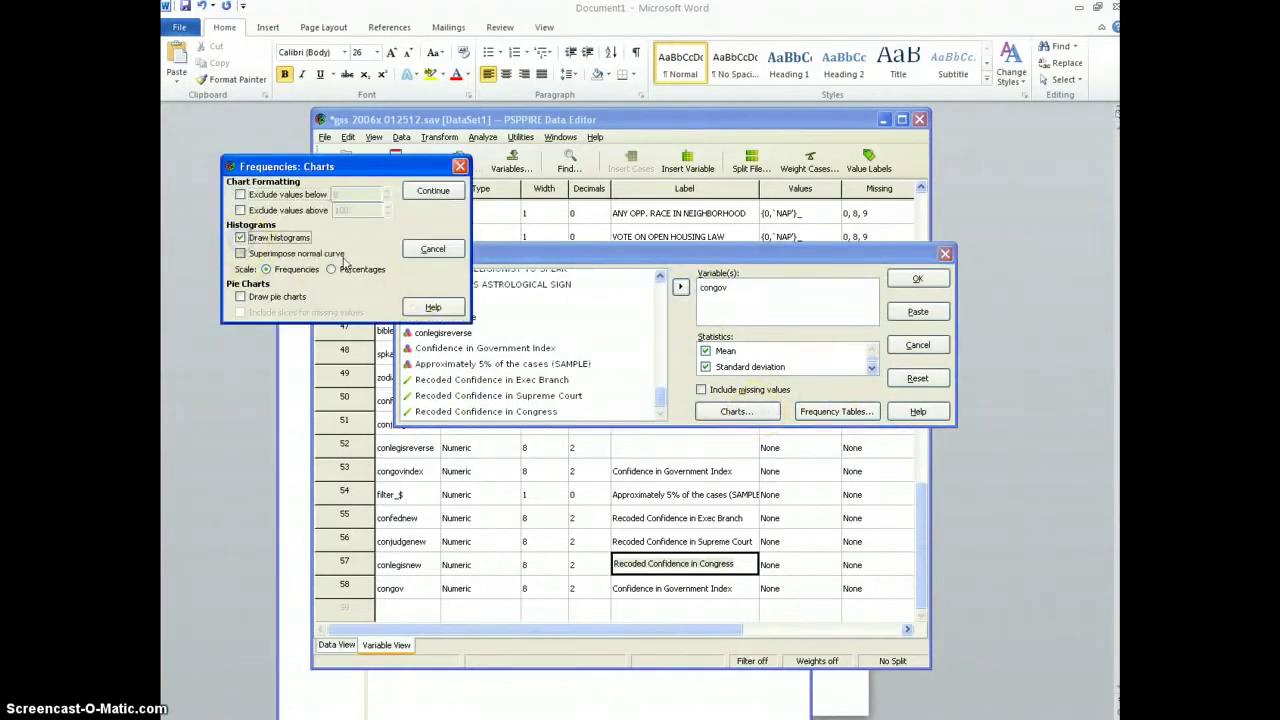
left_click(333, 270)
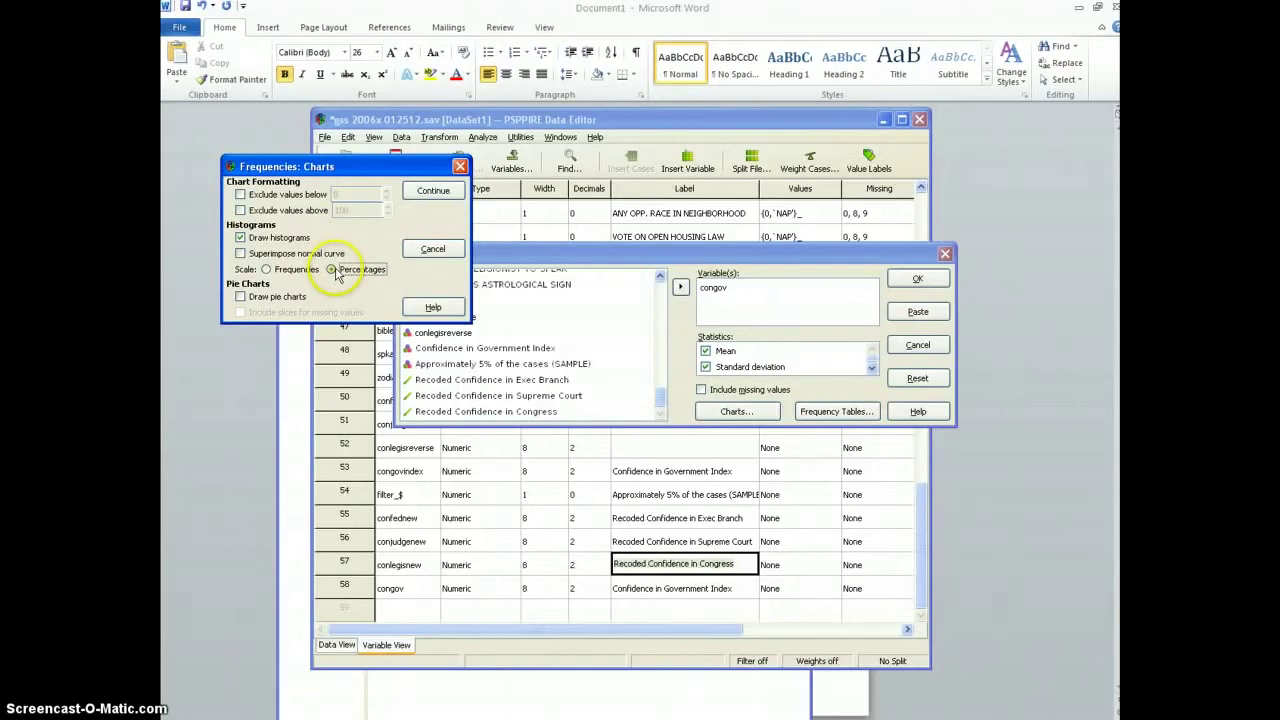
left_click(265, 305)
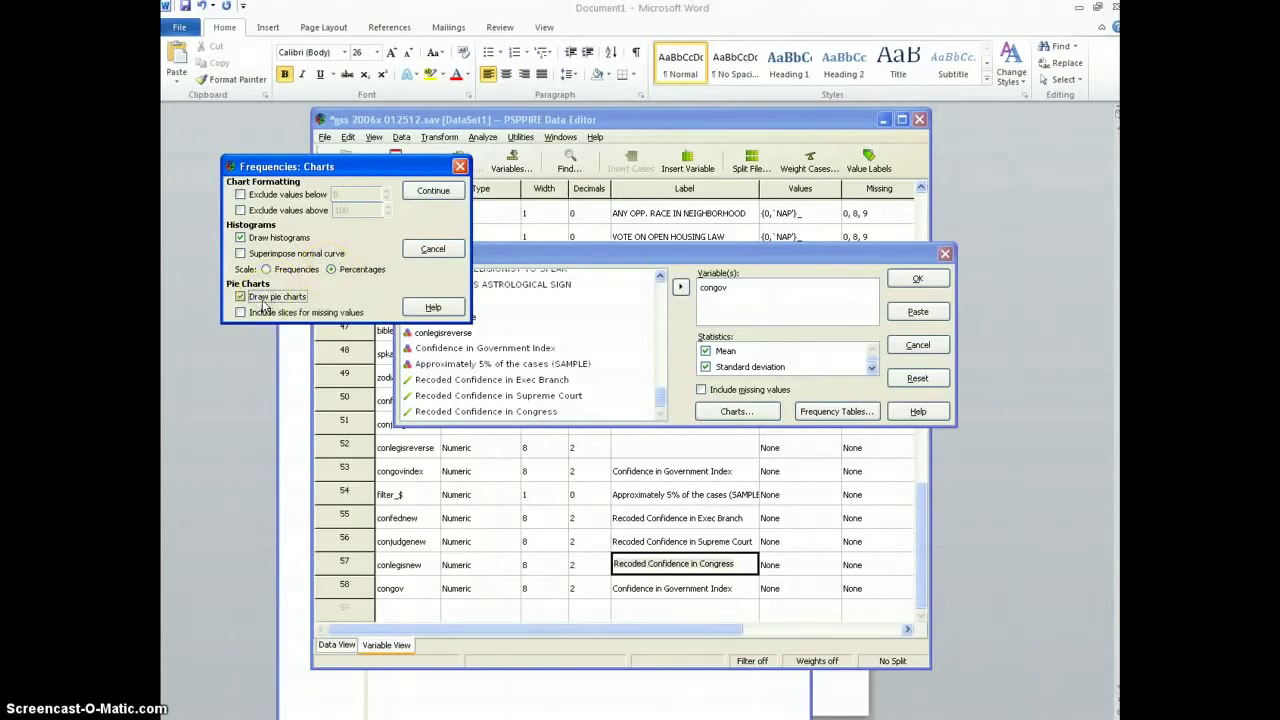
left_click(256, 305)
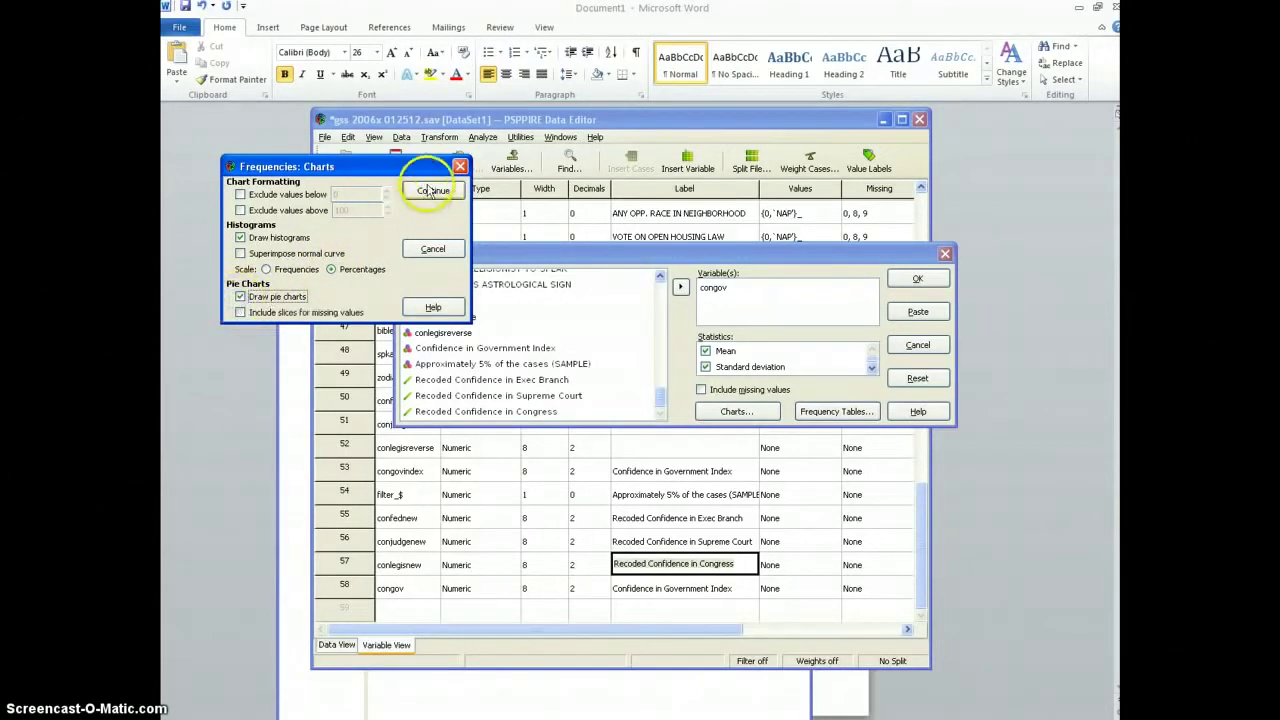
left_click(432, 190)
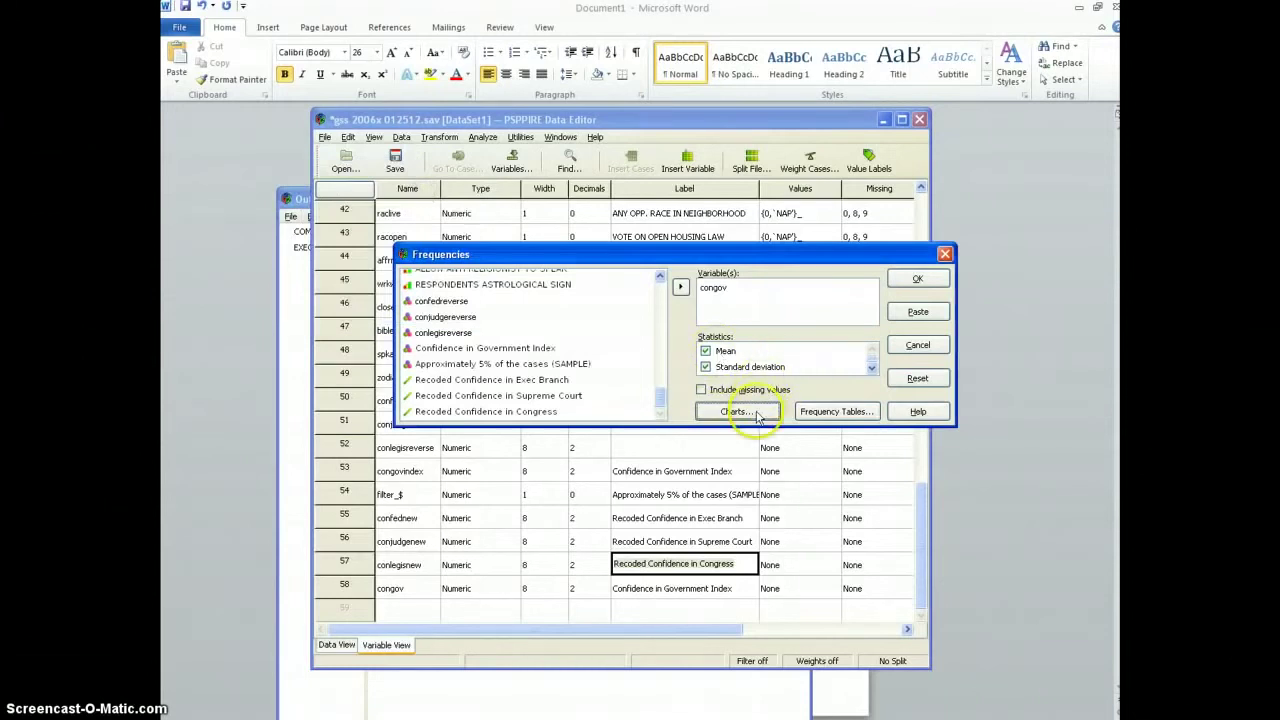
left_click(832, 414)
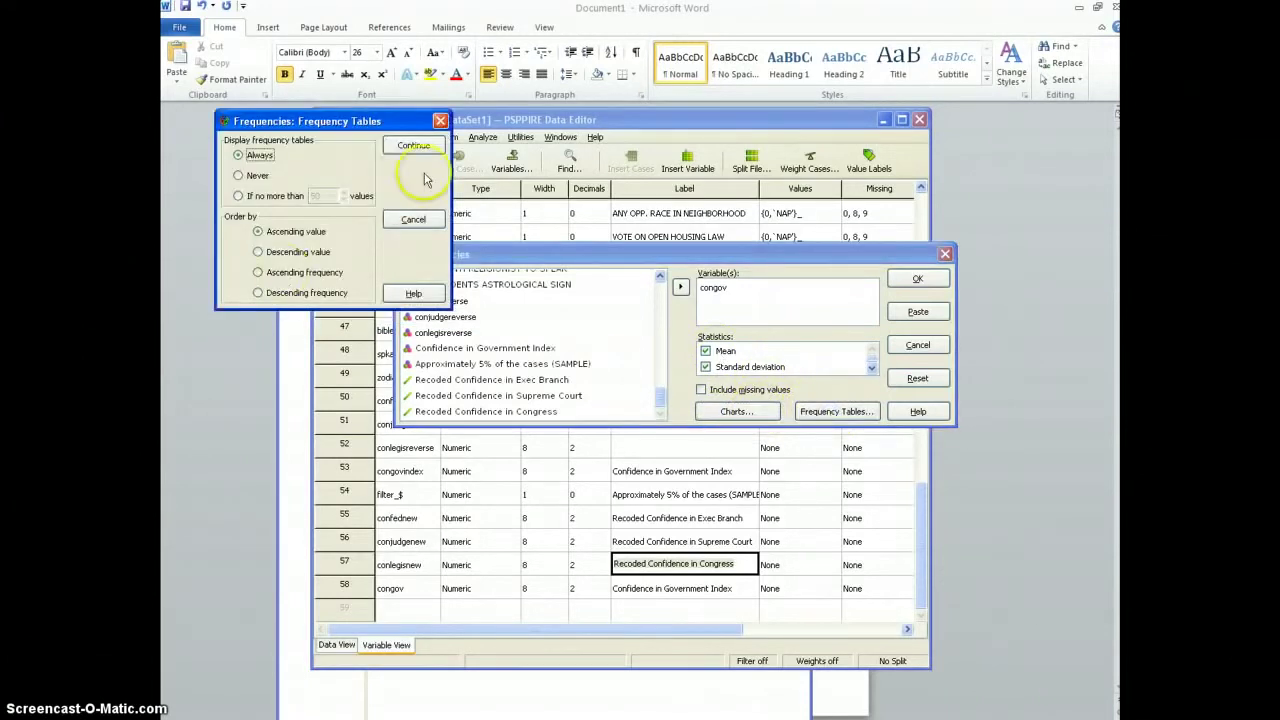
left_click(413, 145)
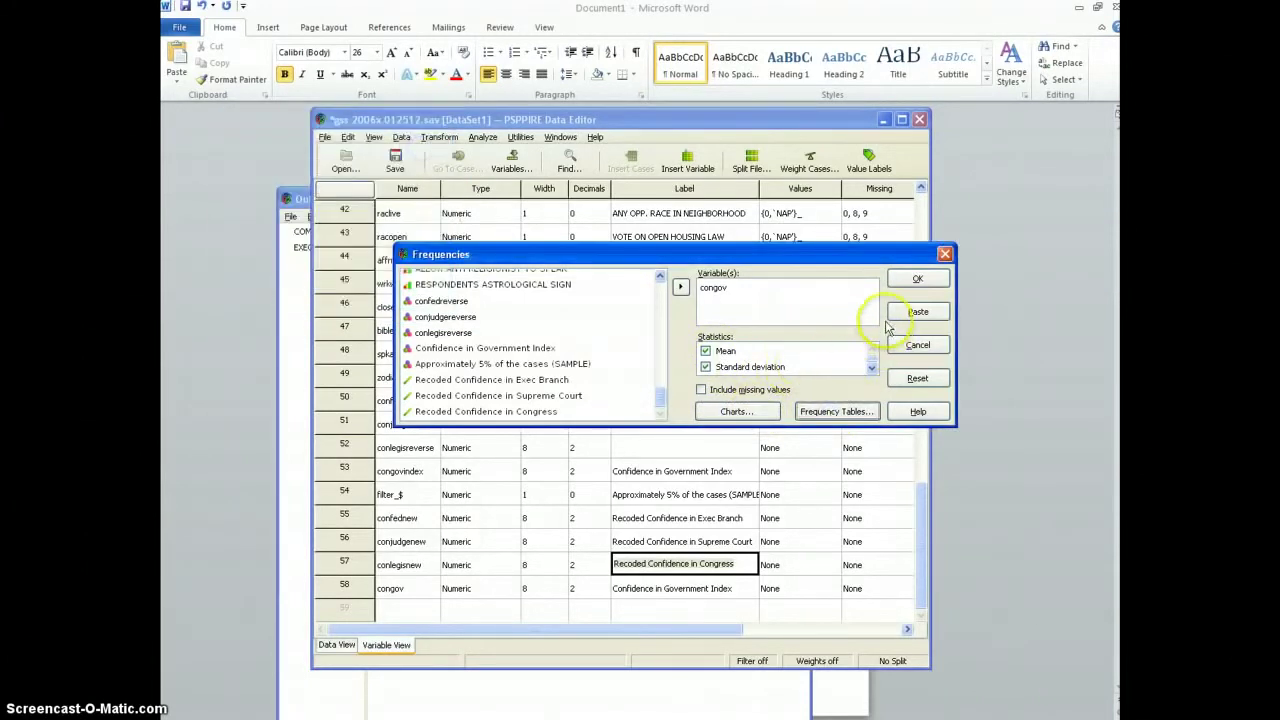
left_click(918, 279)
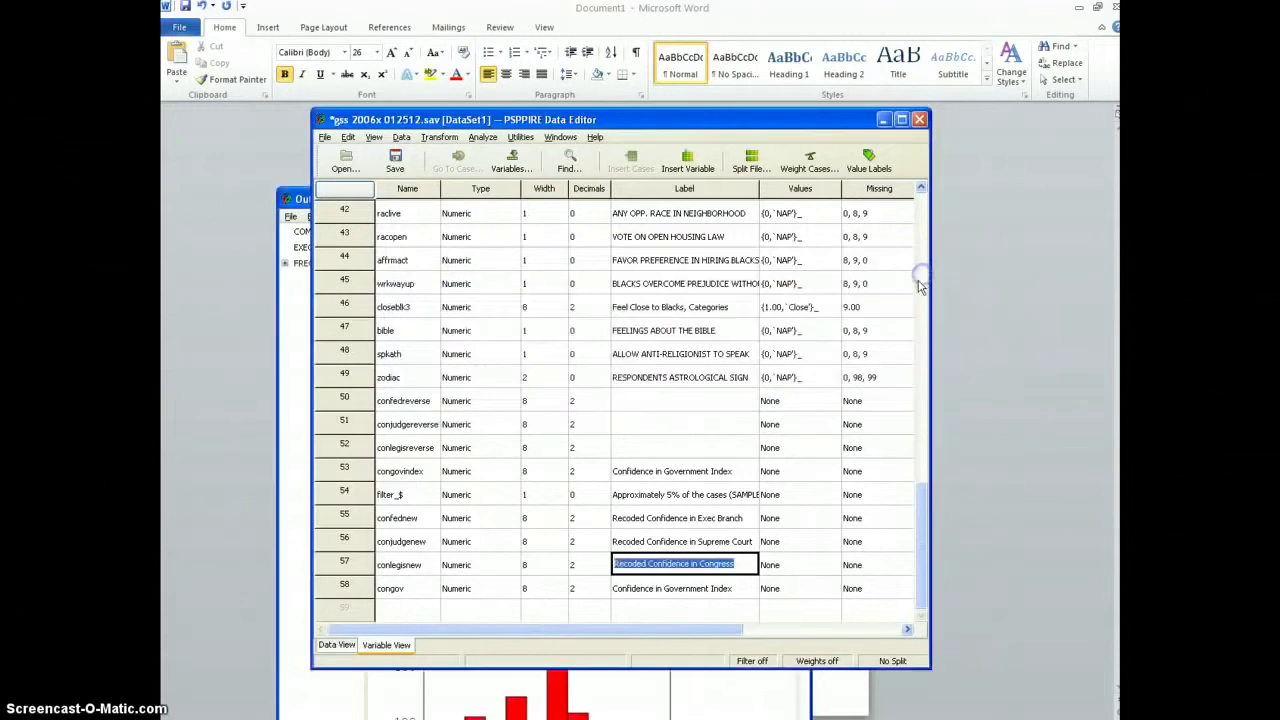
Bring forward the Output Viewer showing congov's frequency table, histogram and pie chart
left_click(296, 338)
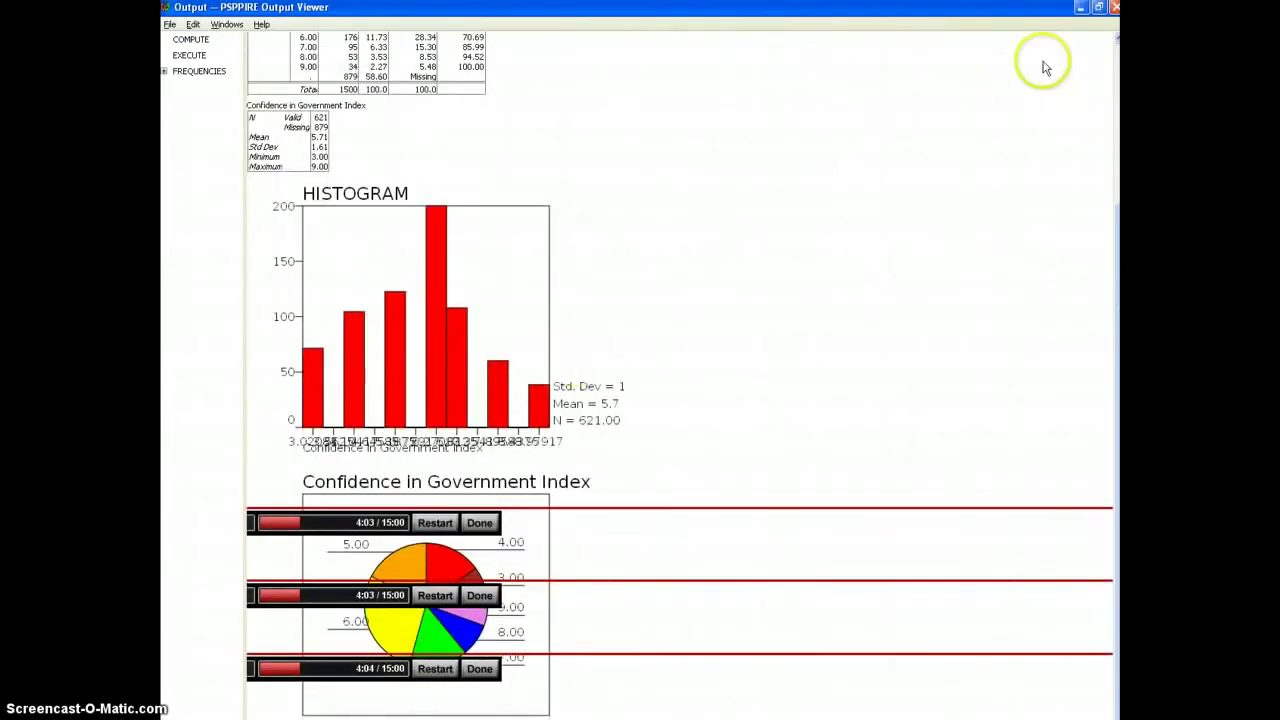
left_click(1082, 9)
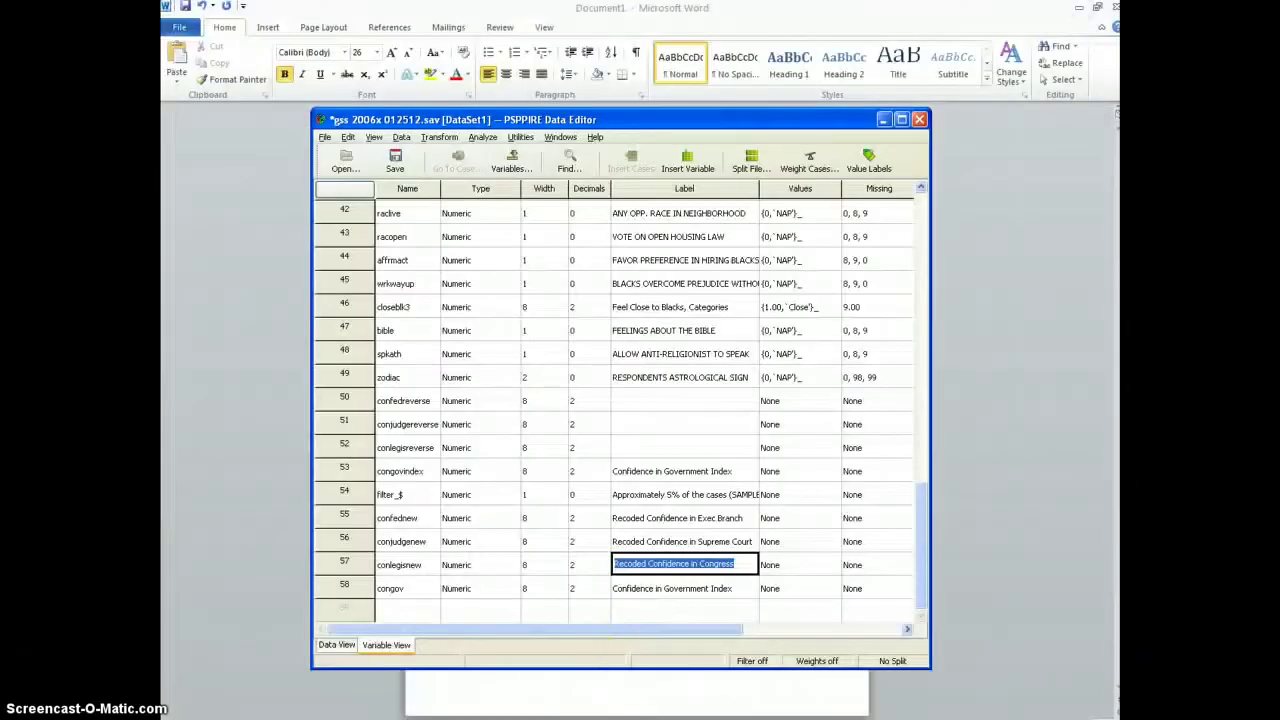
key("alt+Tab")
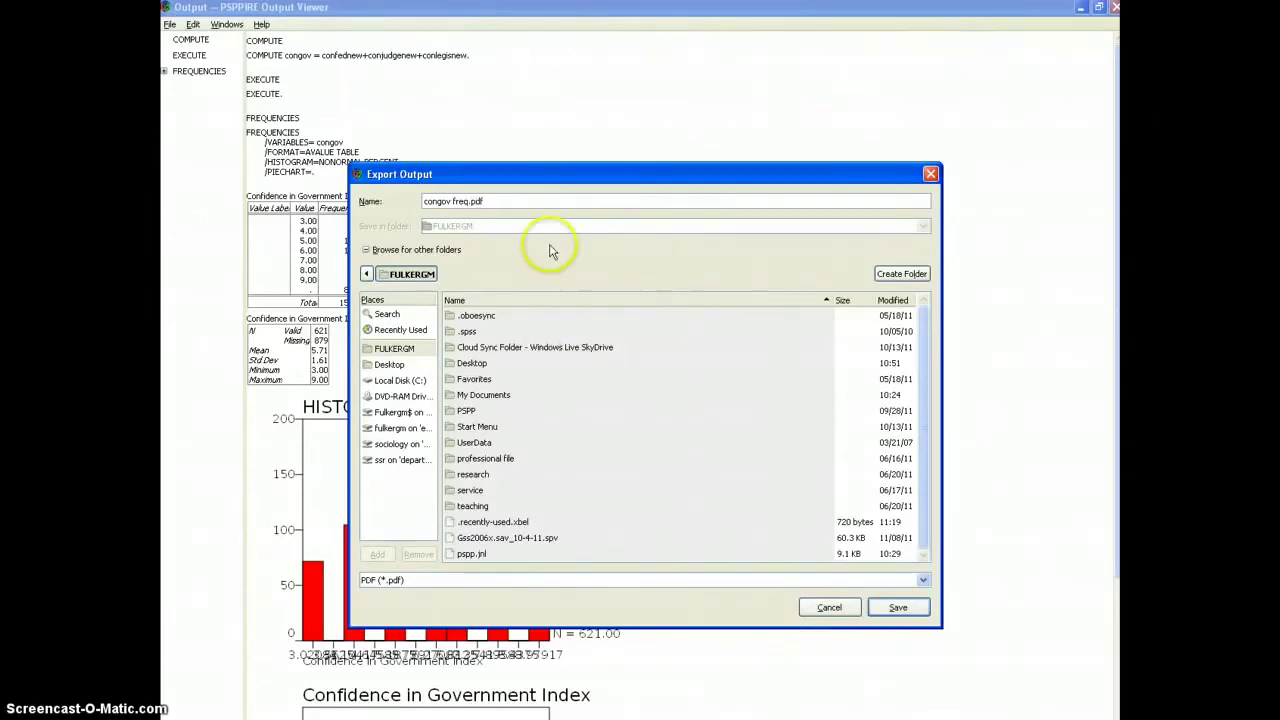
Pick the Desktop as the save location and save the output as congov freq.pdf
left_click(368, 251)
left_click(368, 251)
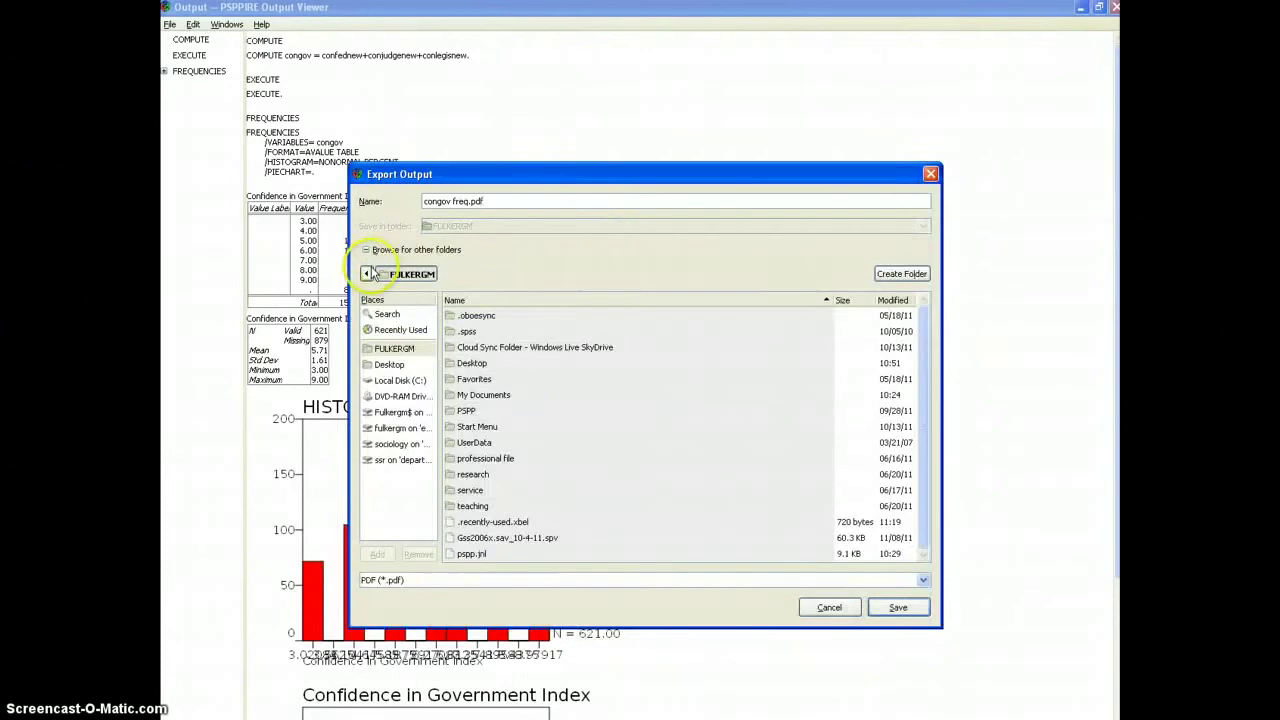
left_click(367, 274)
left_click(367, 275)
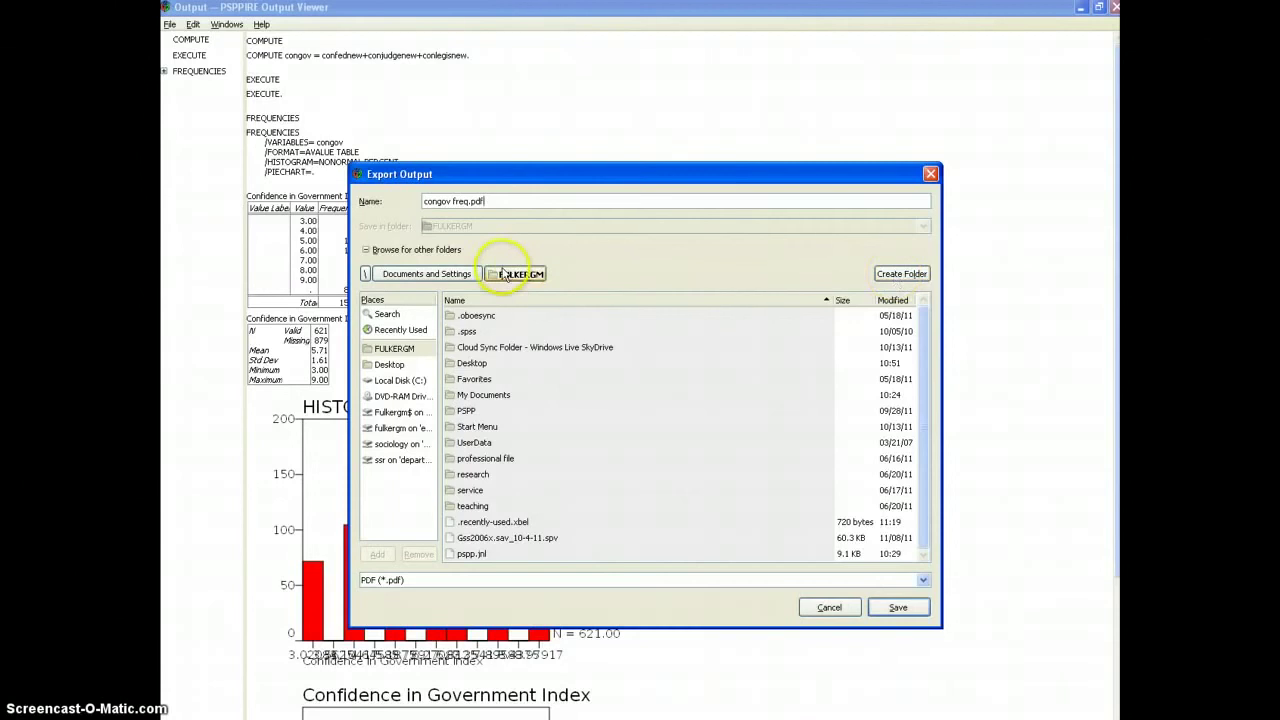
left_click(392, 364)
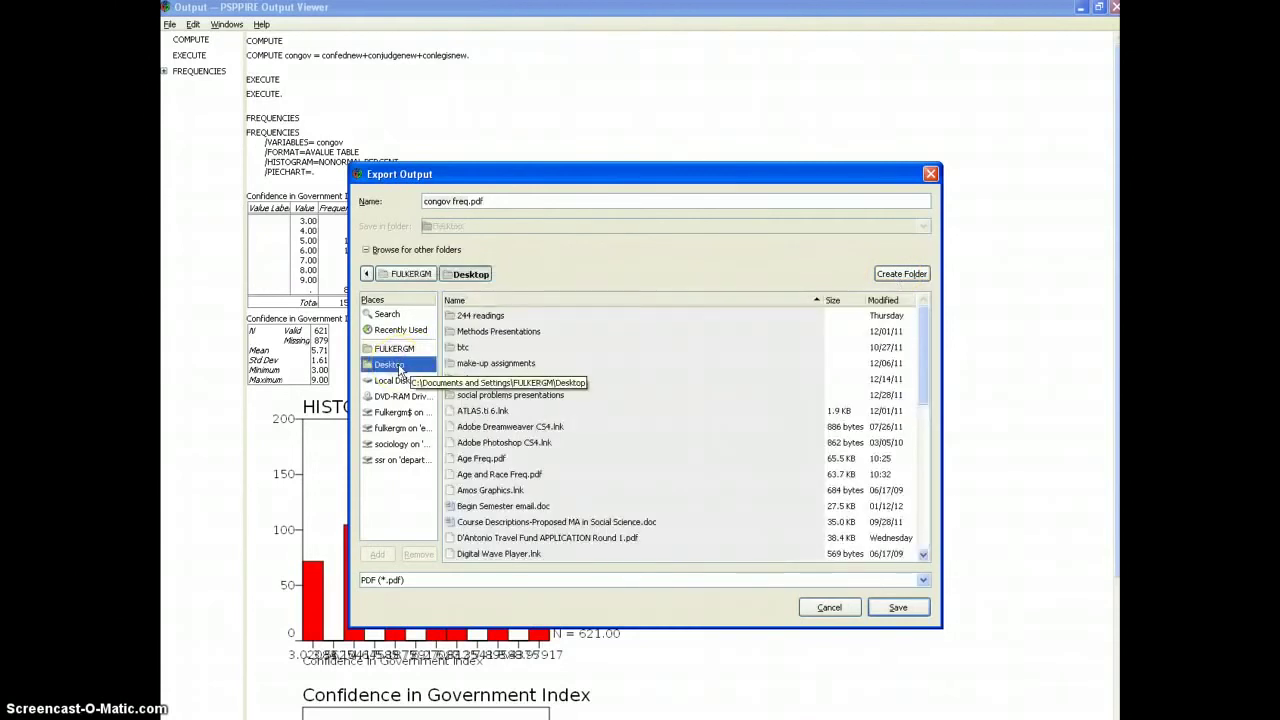
left_click(897, 608)
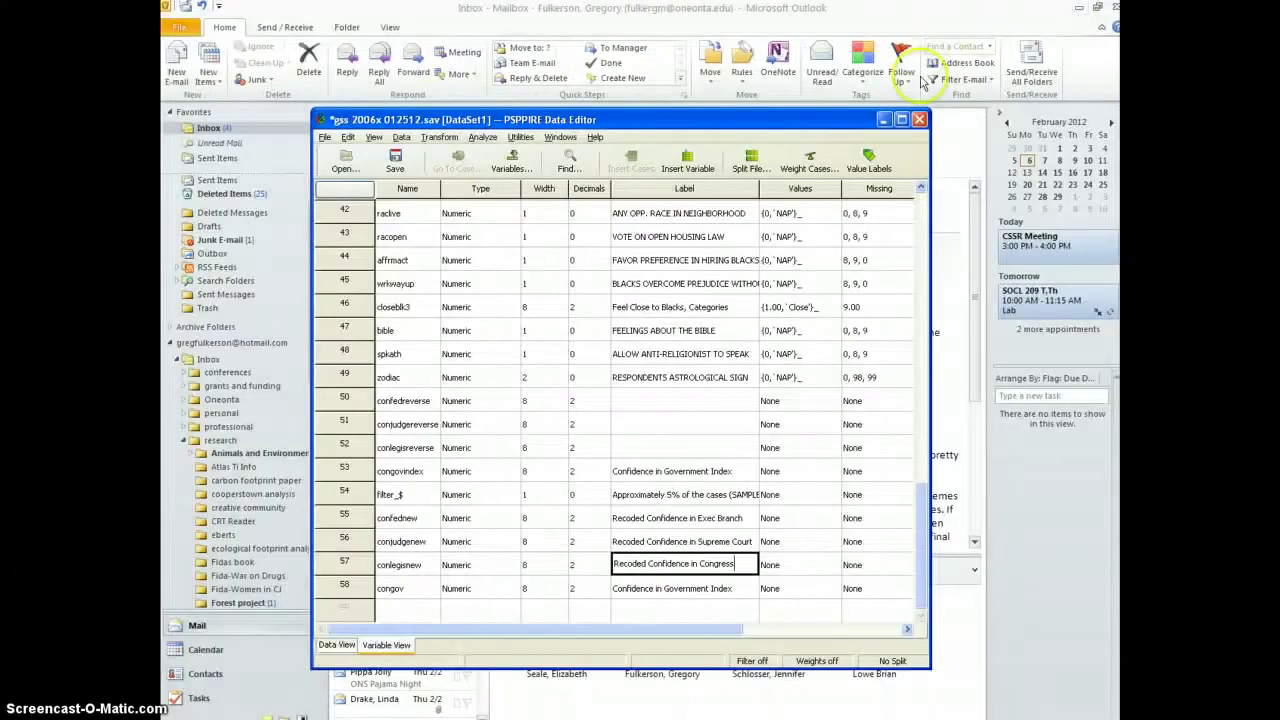
Minimize the Data Editor and mail program, and move the congov freq icon into open desktop space
left_click(883, 121)
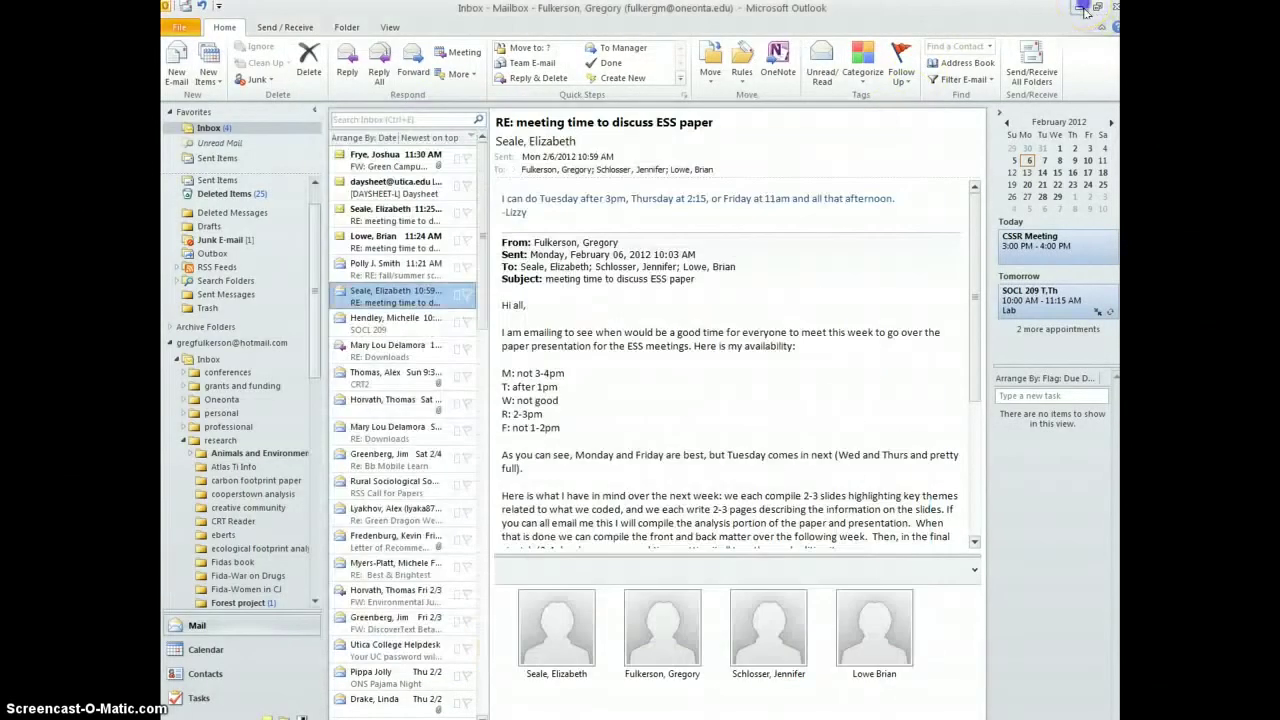
left_click(1081, 8)
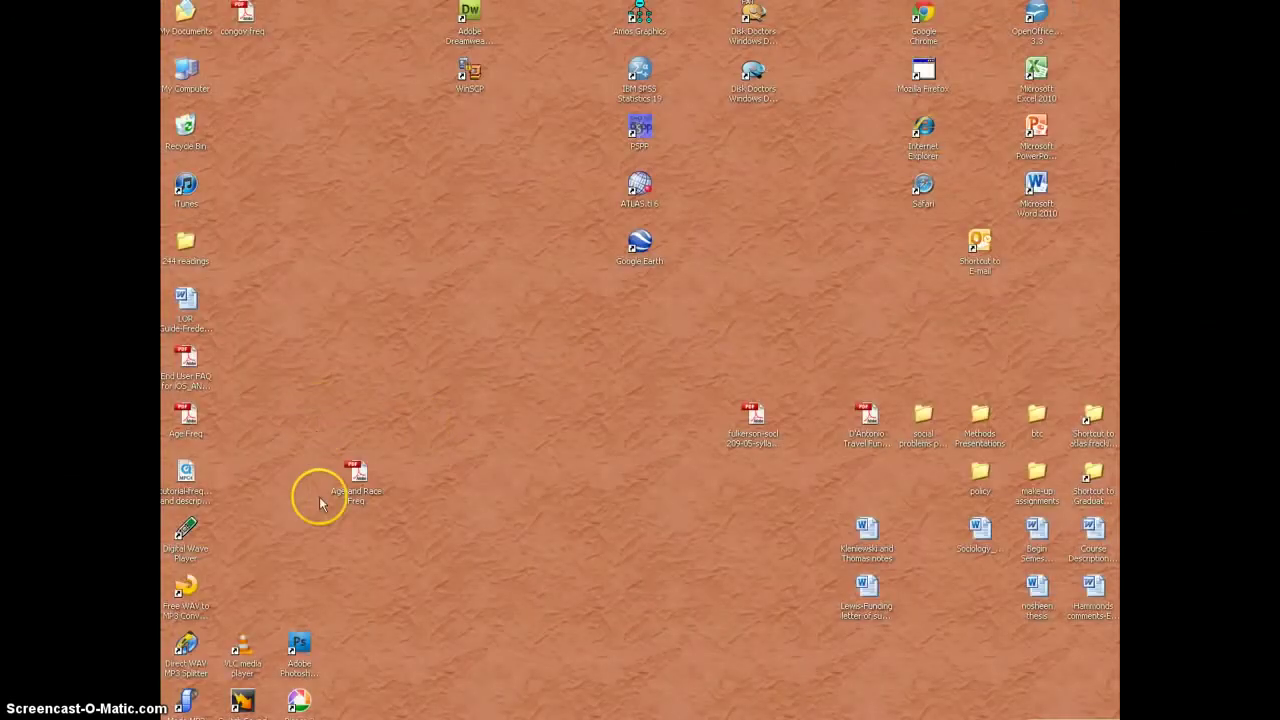
left_click_drag(245, 16, 352, 280)
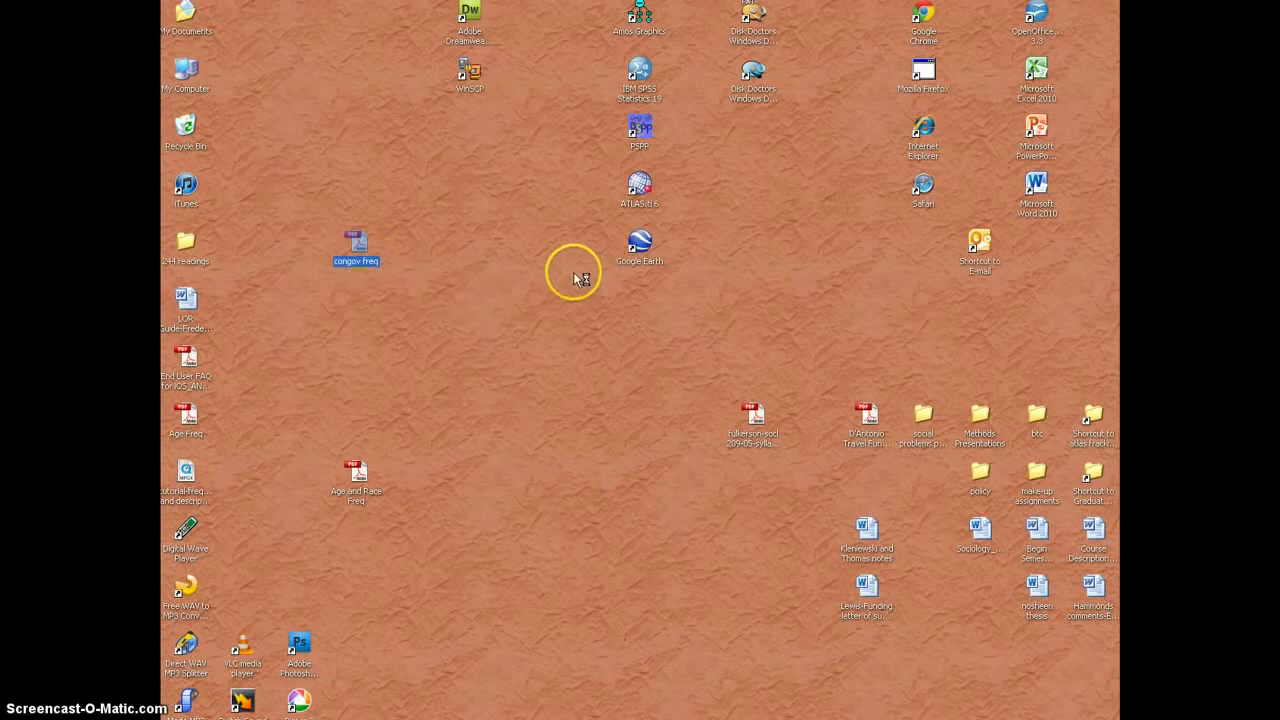
scroll(514, 314, "down", 3)
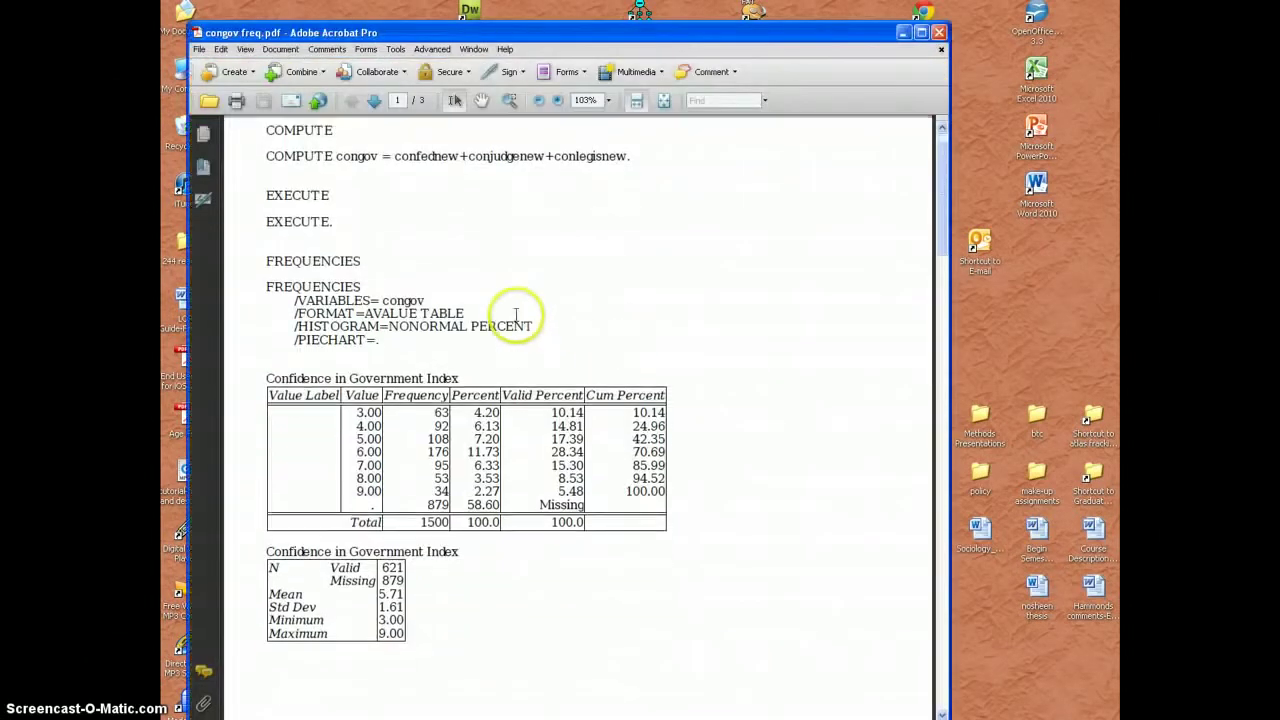
scroll(411, 322, "up", 1)
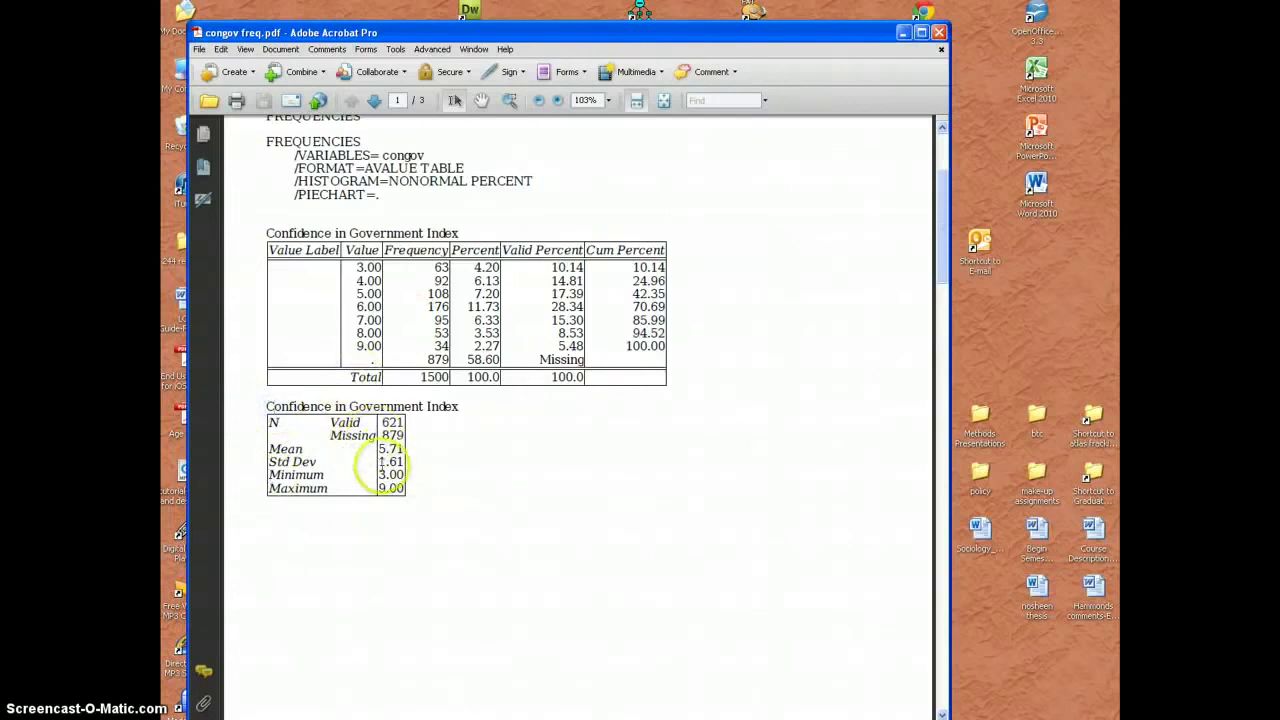
scroll(407, 455, "down", 1)
scroll(407, 458, "down", 4)
scroll(540, 460, "down", 20)
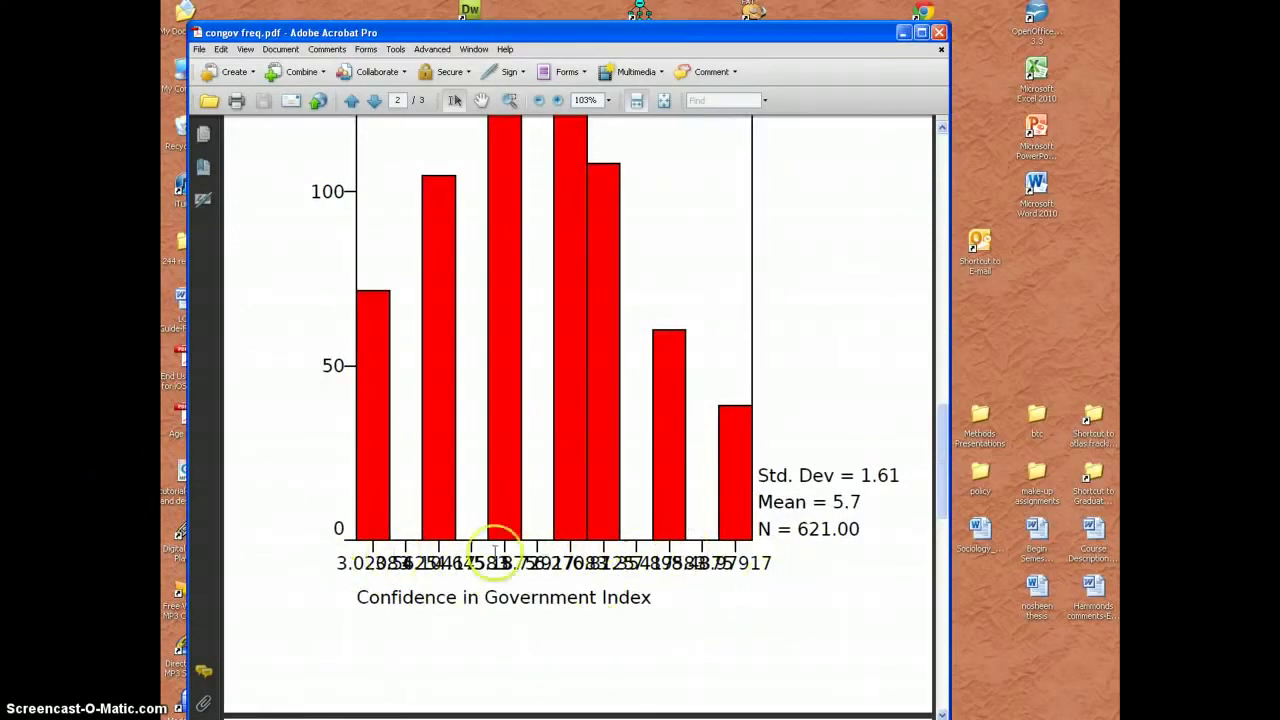
scroll(497, 543, "down", 15)
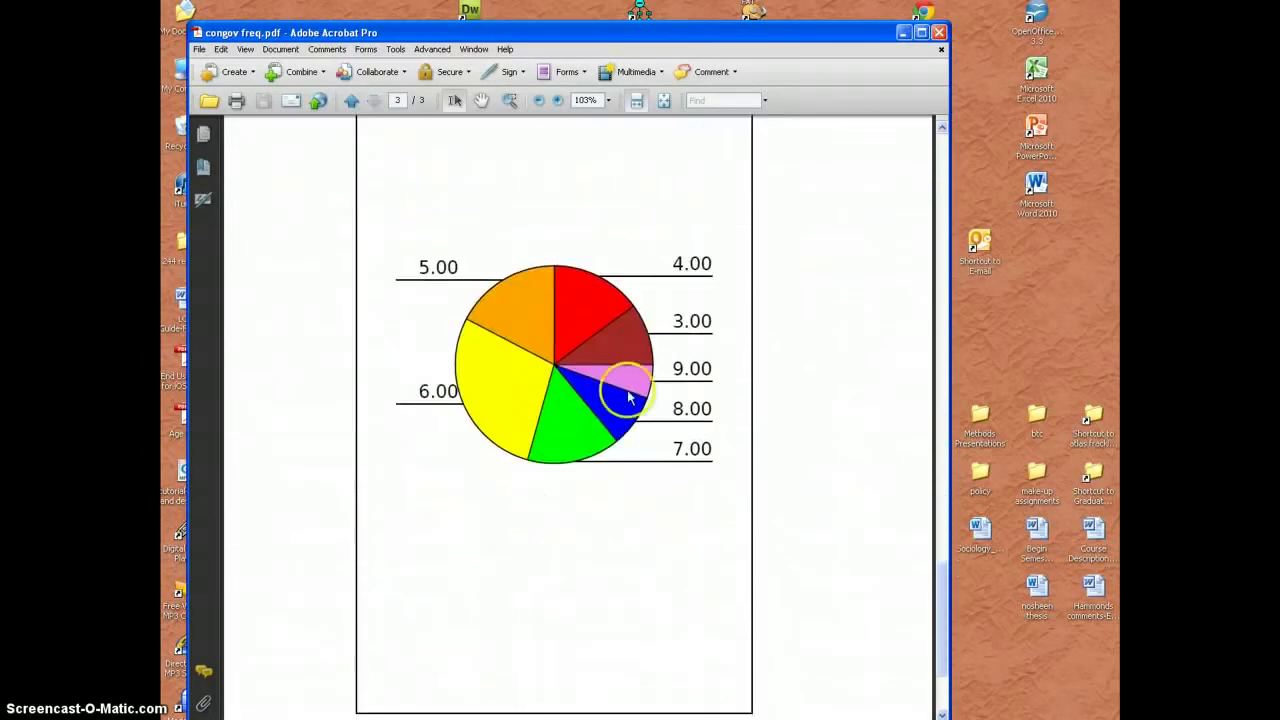
scroll(591, 357, "up", 1)
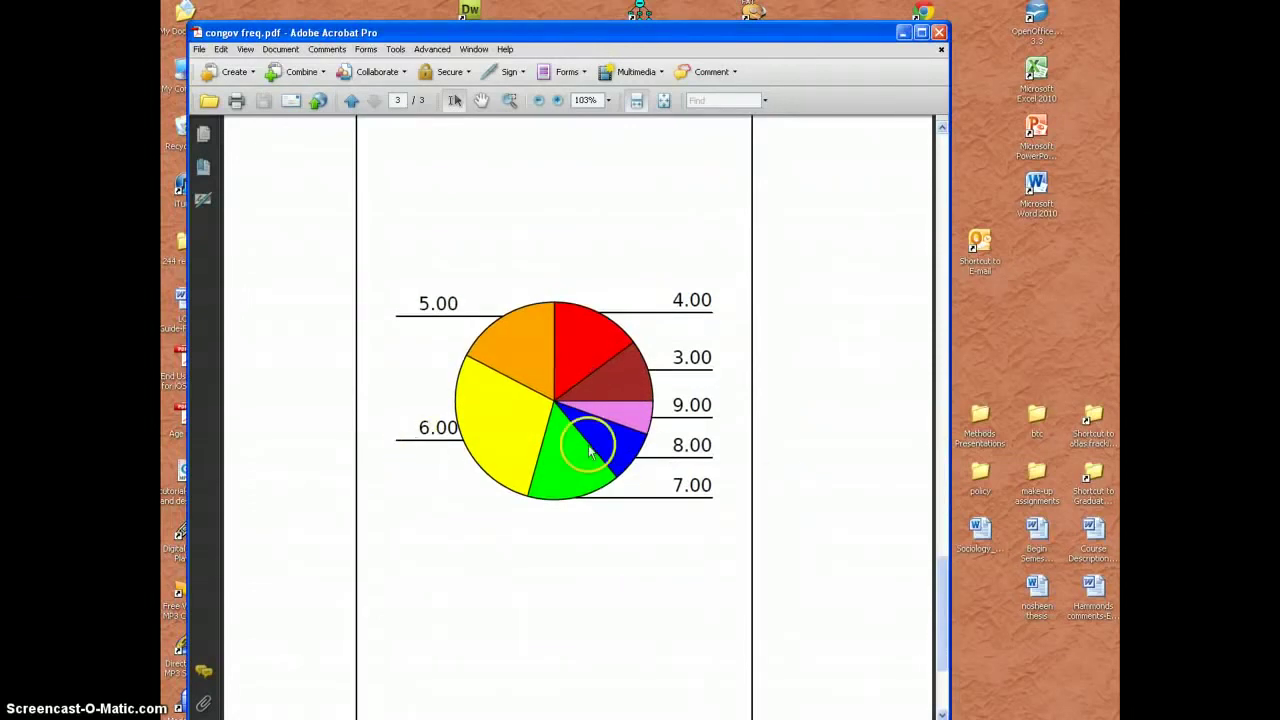
scroll(593, 452, "up", 1)
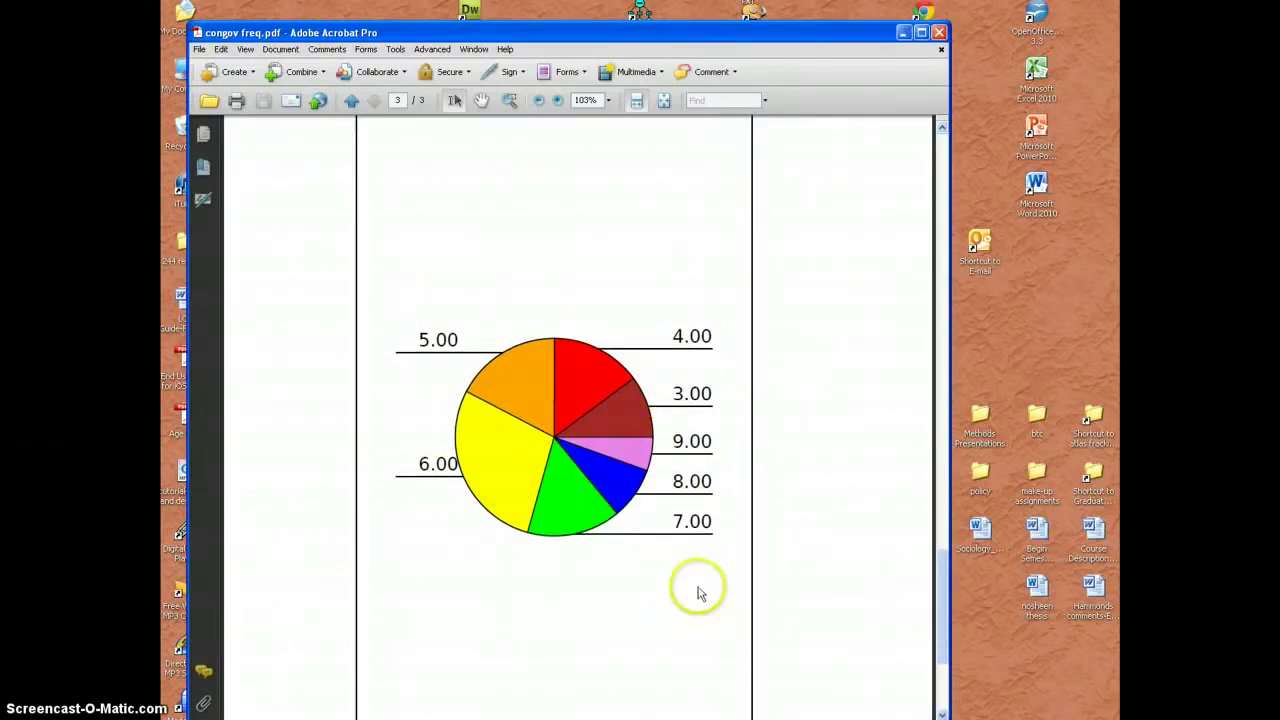
scroll(660, 592, "up", 7)
scroll(580, 598, "up", 15)
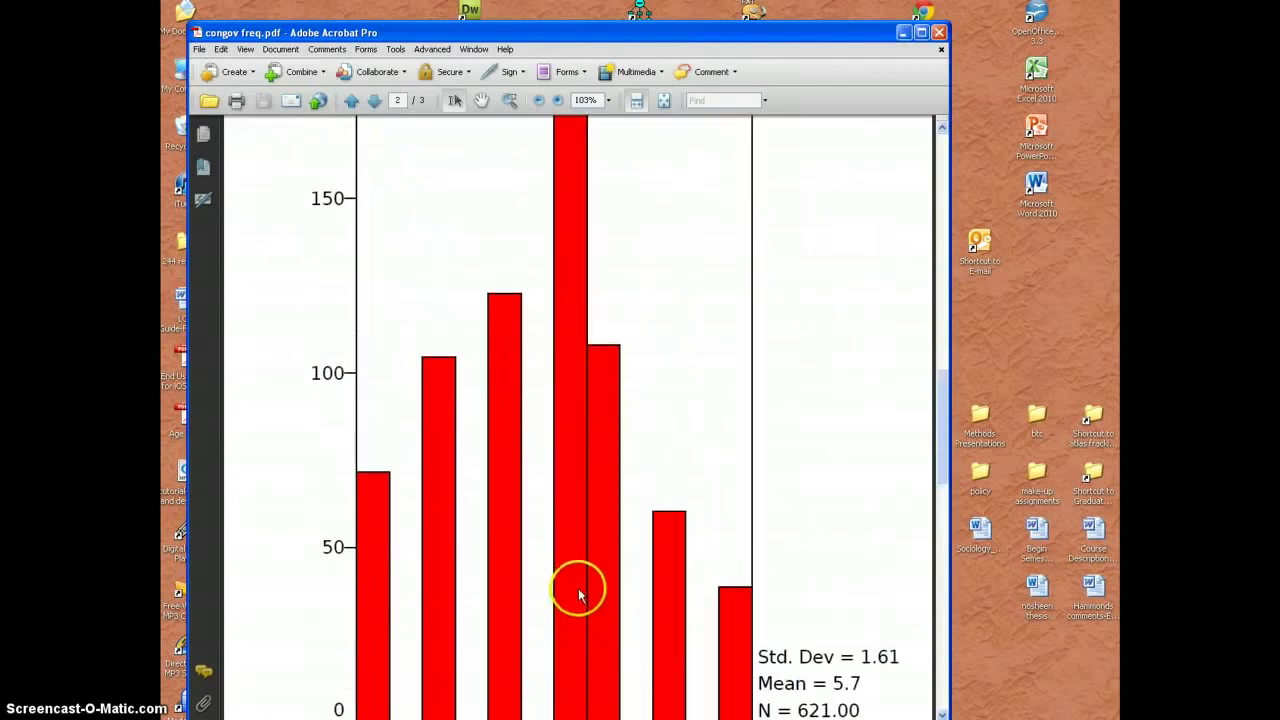
scroll(514, 534, "up", 20)
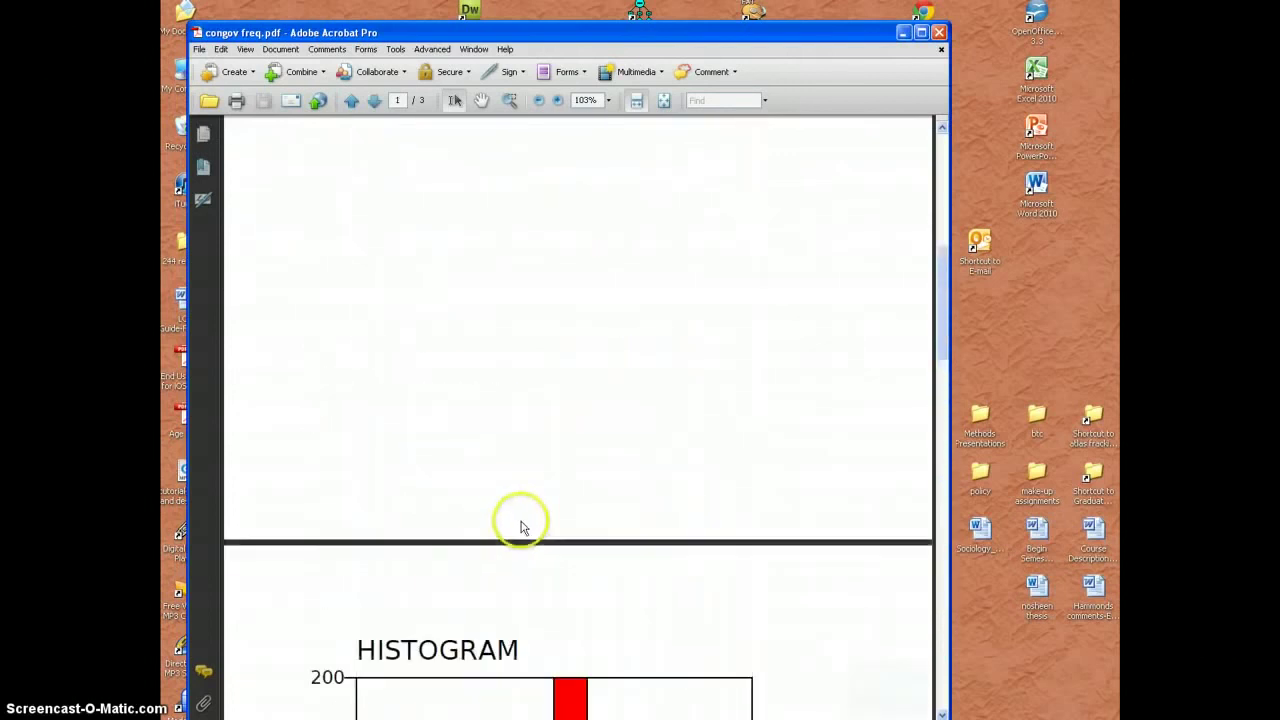